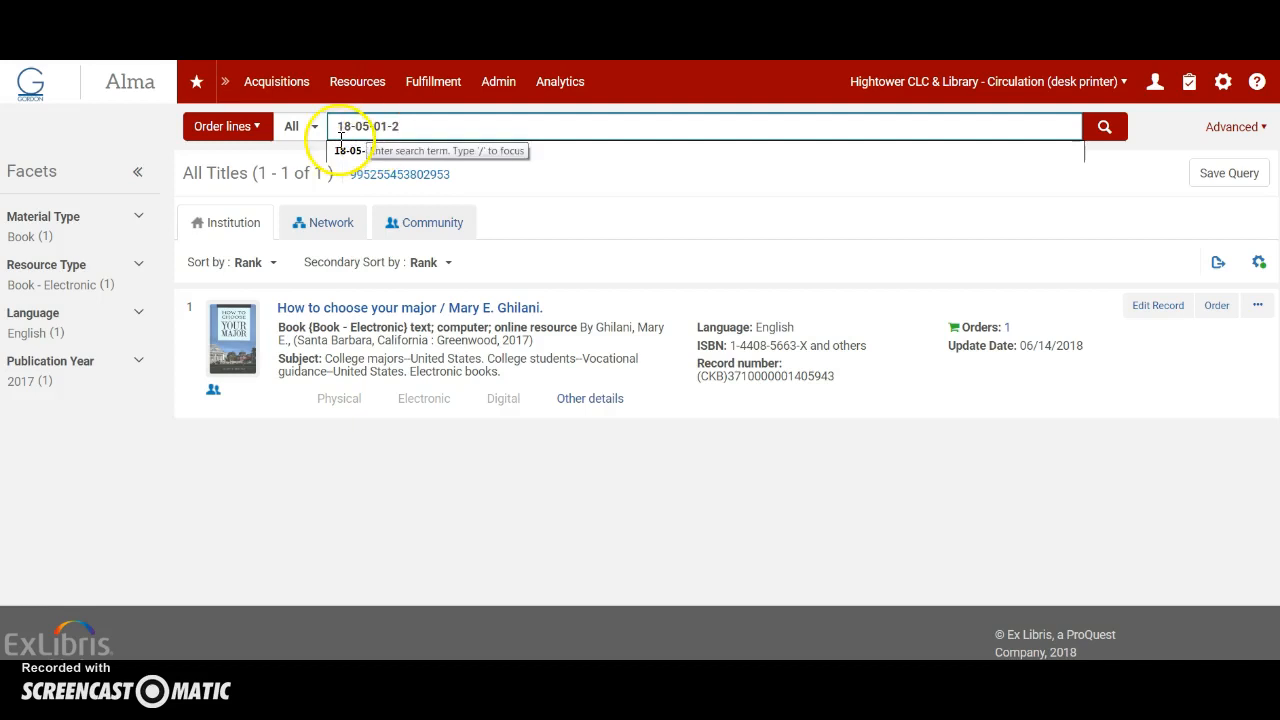
# Search the order lines by the purchase order number and check the activation status of the listed e-books
pyautogui.click(1108, 130)
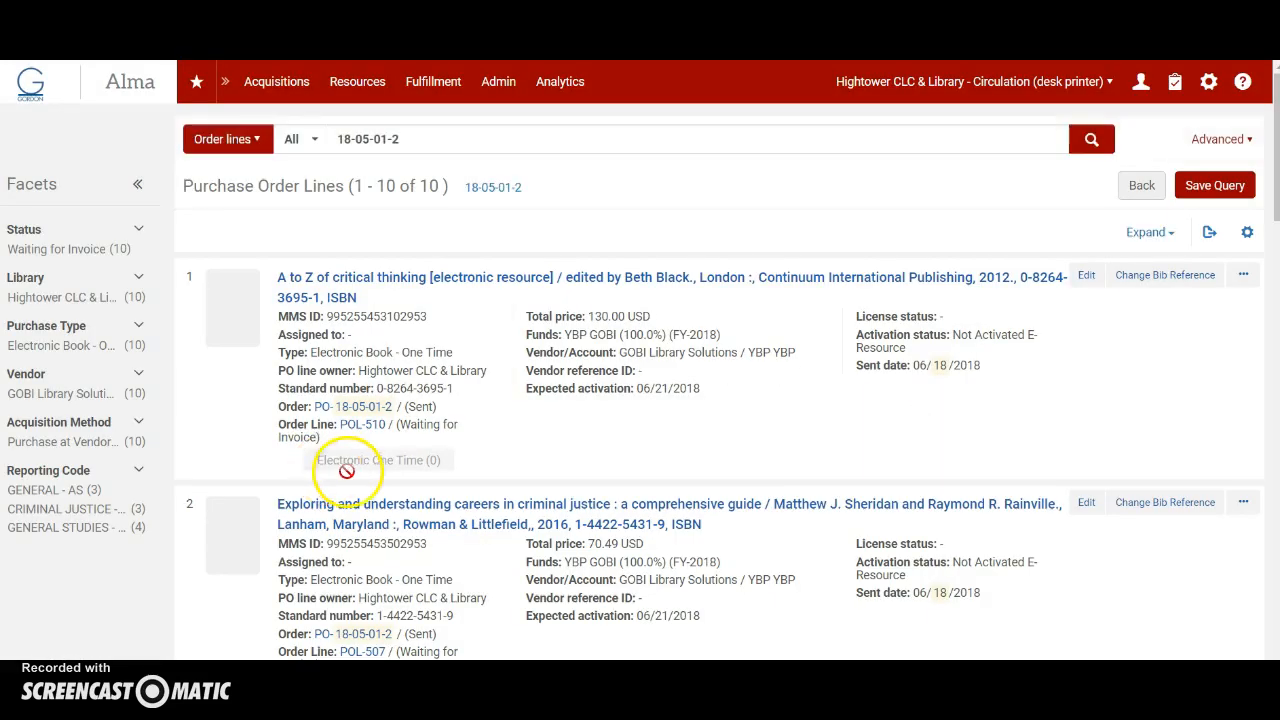
pyautogui.scroll(-1, 385, 458)
pyautogui.scroll(-2, 385, 458)
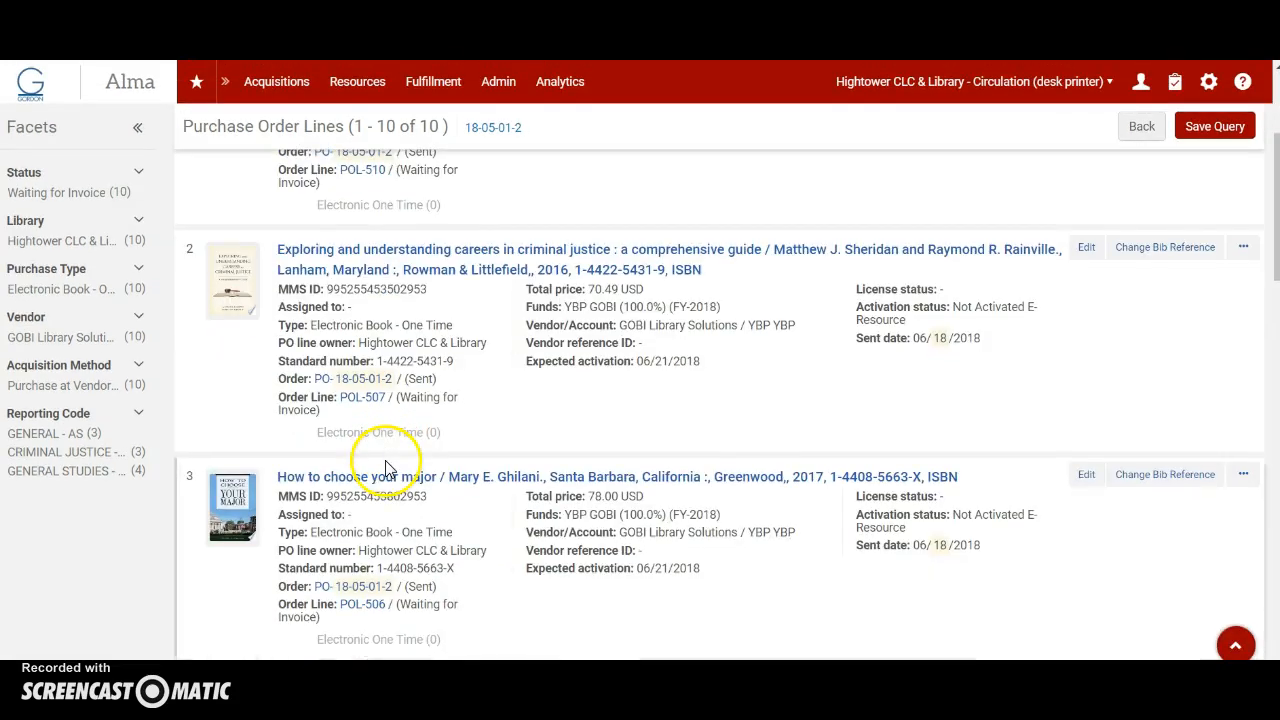
pyautogui.moveTo(955, 306); pyautogui.dragTo(1063, 309)
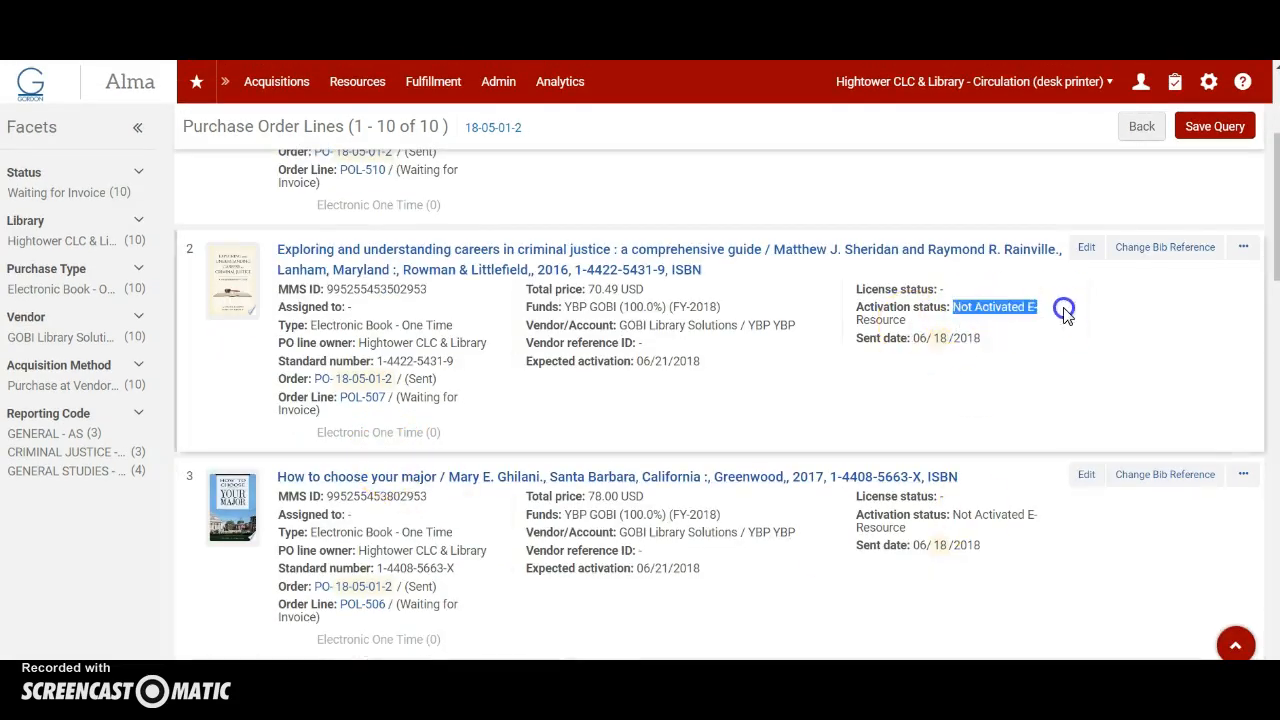
pyautogui.scroll(-2, 972, 382)
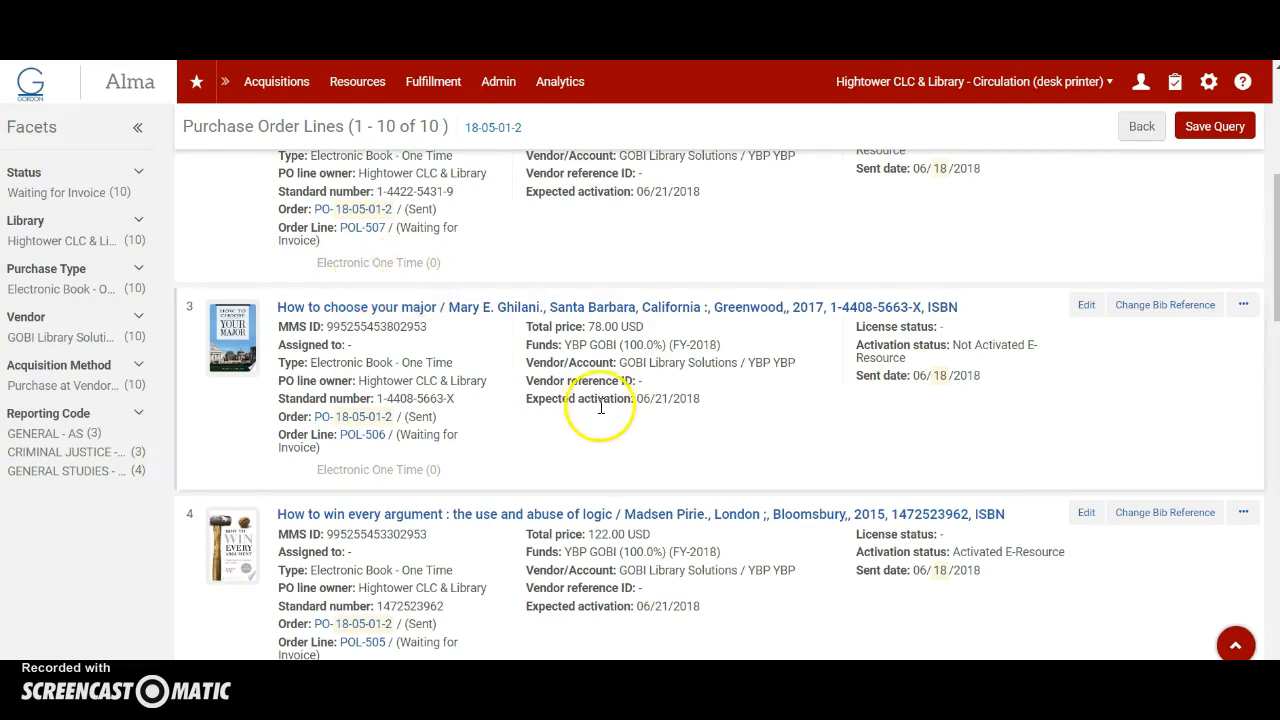
pyautogui.scroll(-2, 600, 407)
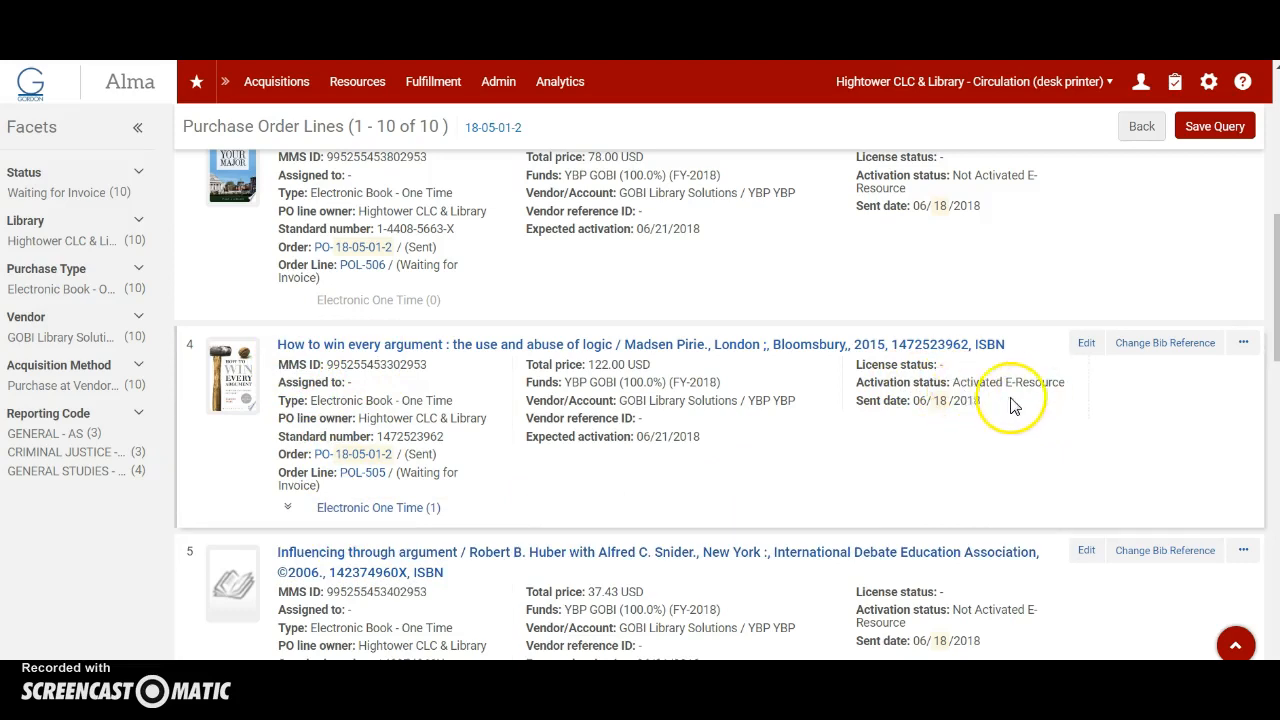
# Expand the Electronic One Time details of "How to win every argument" and check its availability and activation date
pyautogui.scroll(-1, 560, 450)
pyautogui.click(400, 425)
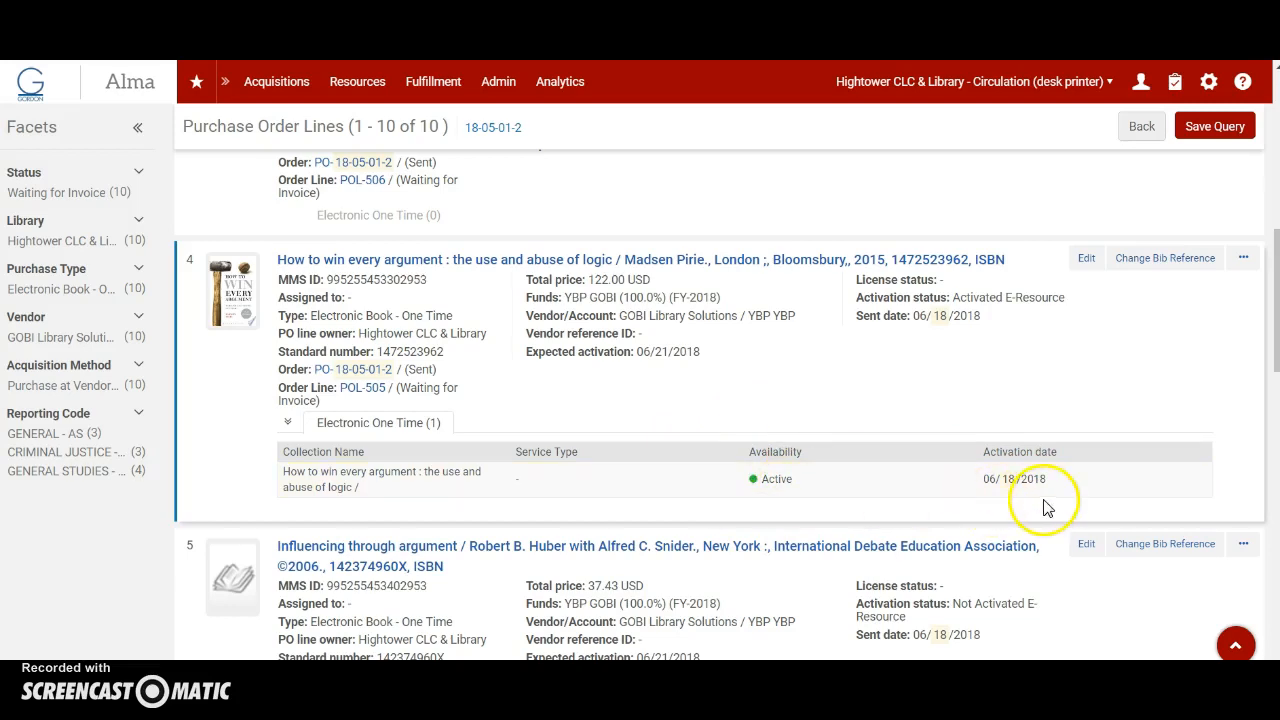
pyautogui.scroll(2, 880, 485)
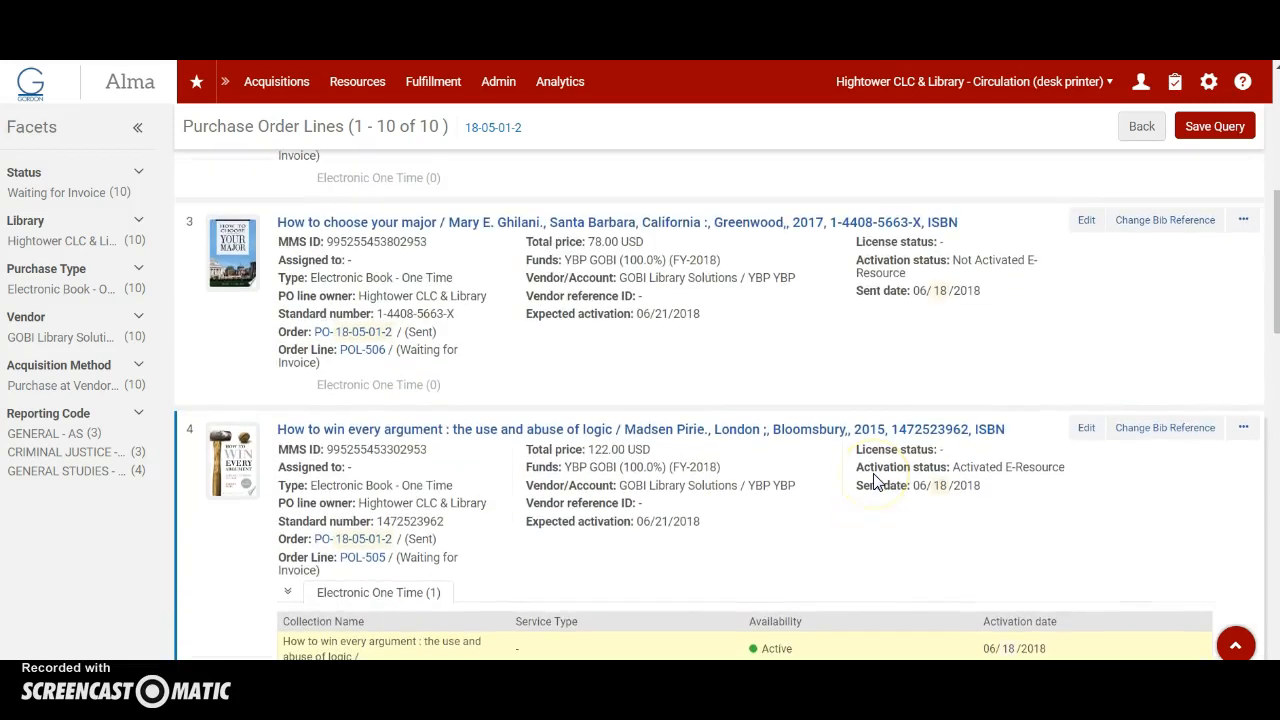
pyautogui.scroll(1, 700, 440)
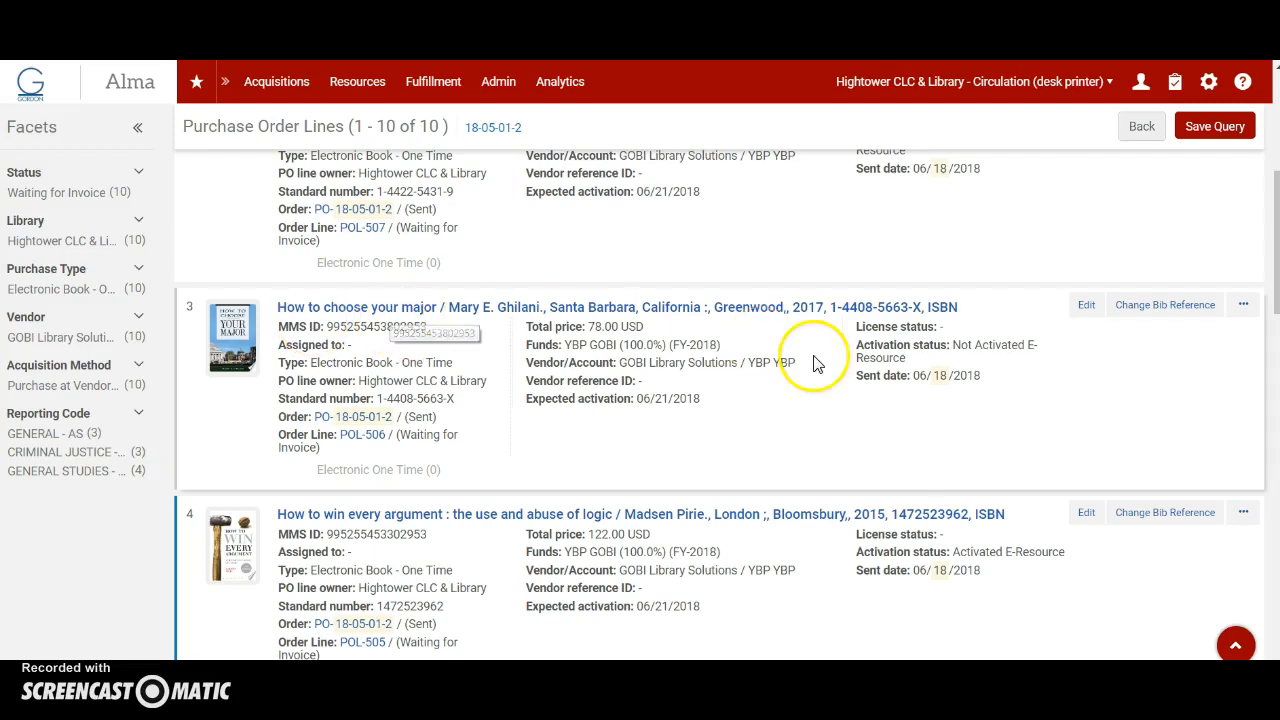
# Get the MMS ID of "How to choose your major" from its order line's bibliographic record and search all titles for it by keyword
pyautogui.click(383, 312)
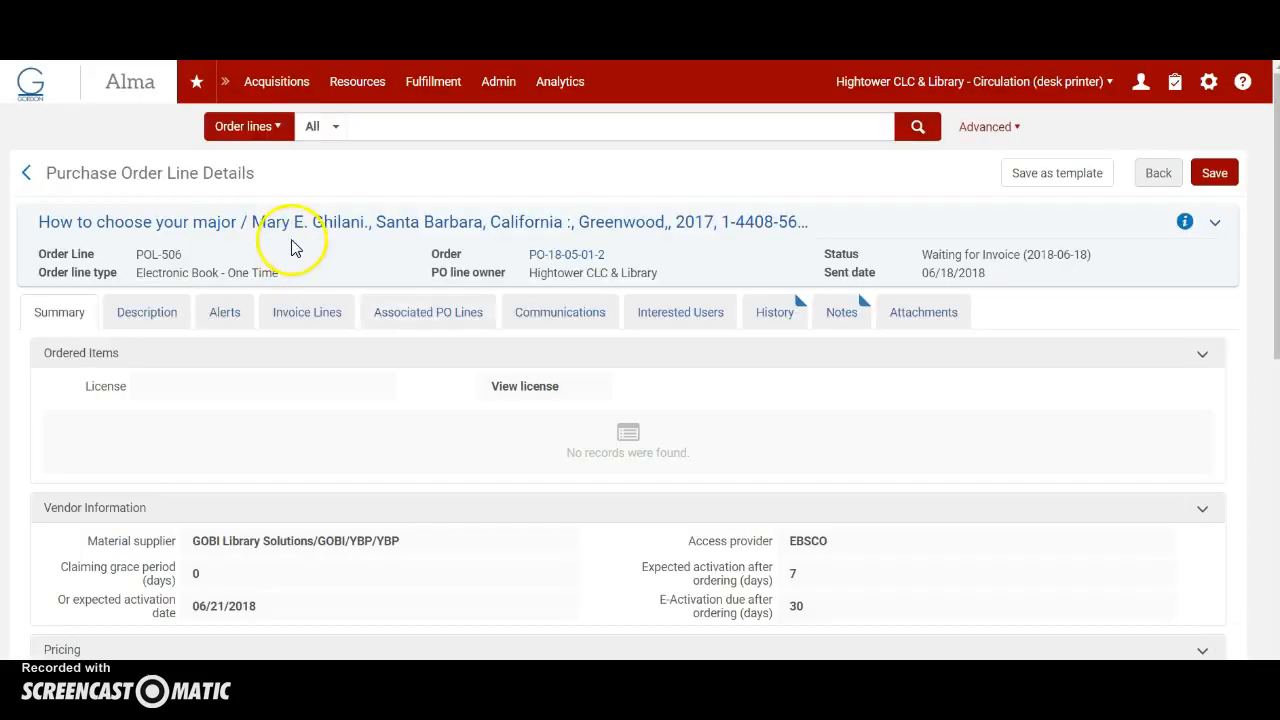
pyautogui.click(297, 222)
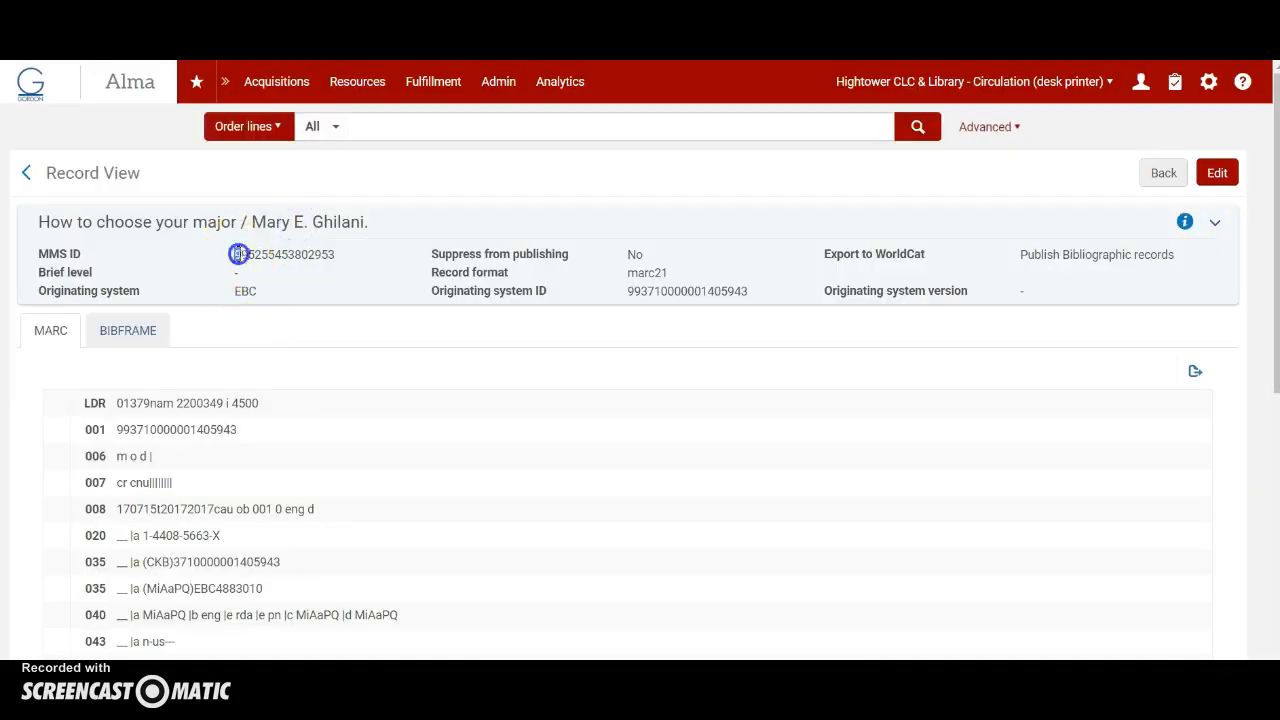
pyautogui.click(277, 126)
pyautogui.click(270, 159)
pyautogui.click(423, 126)
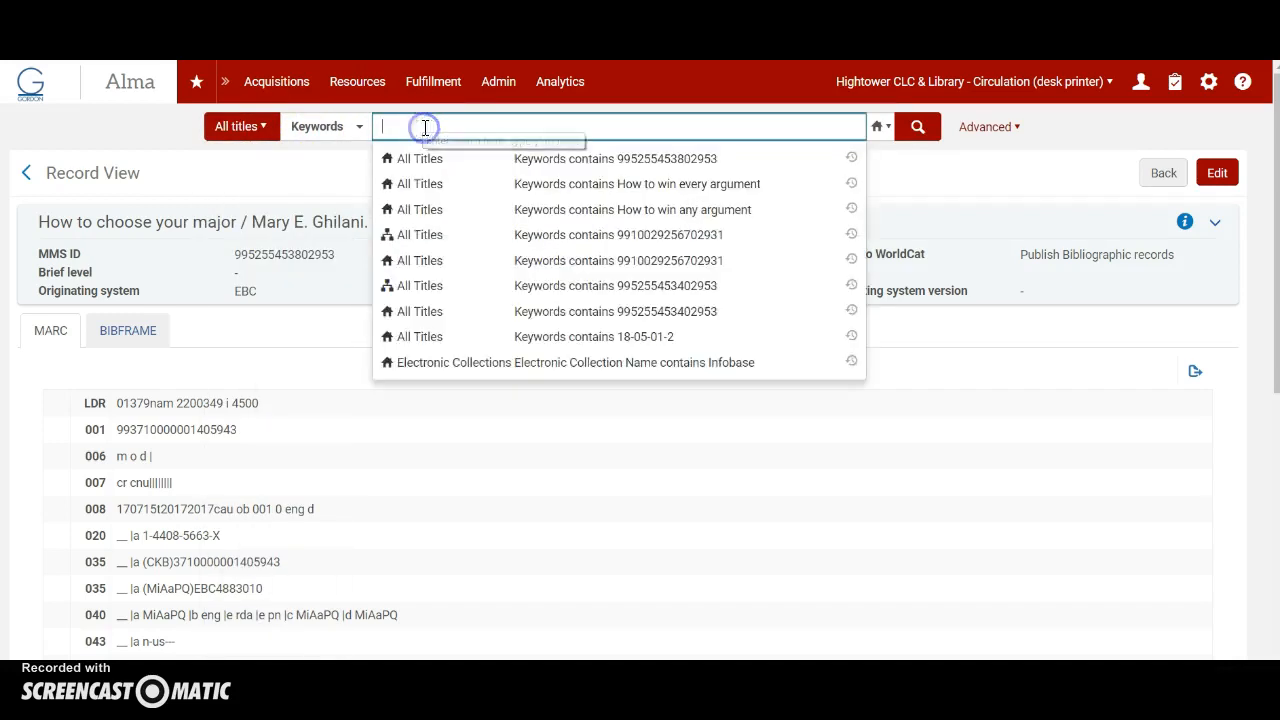
pyautogui.rightClick(424, 128)
pyautogui.click(478, 227)
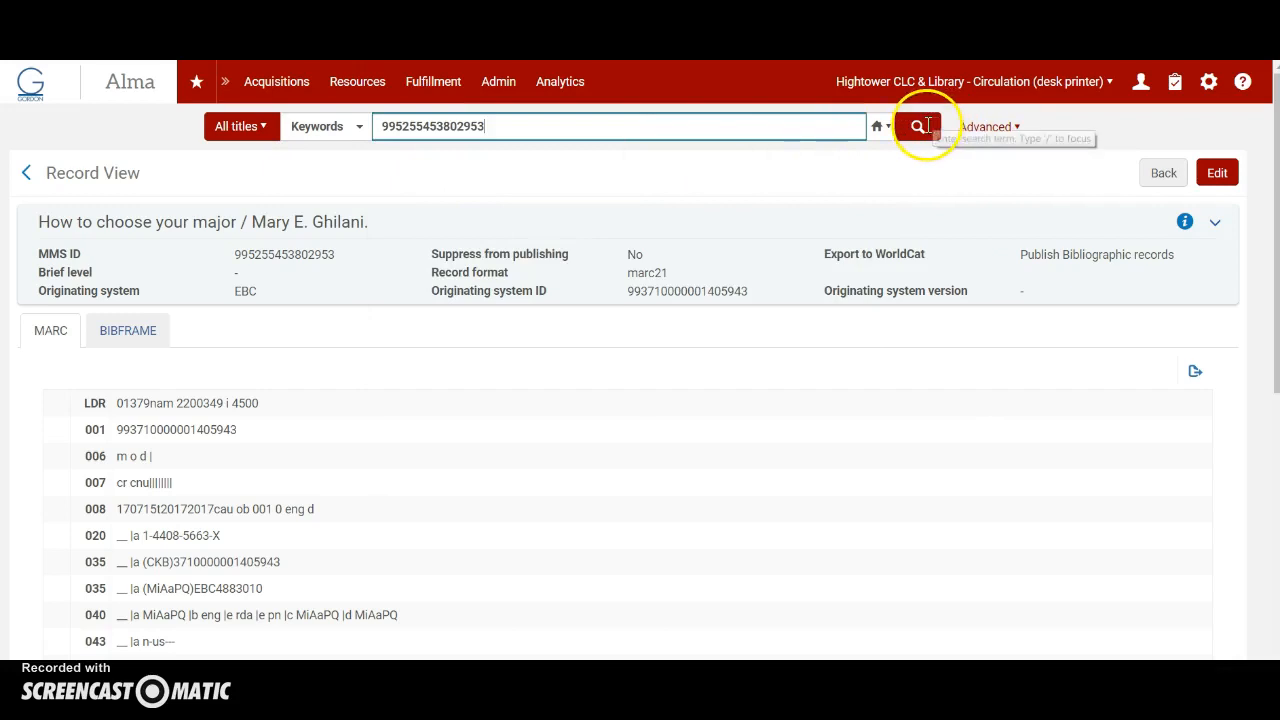
pyautogui.click(918, 126)
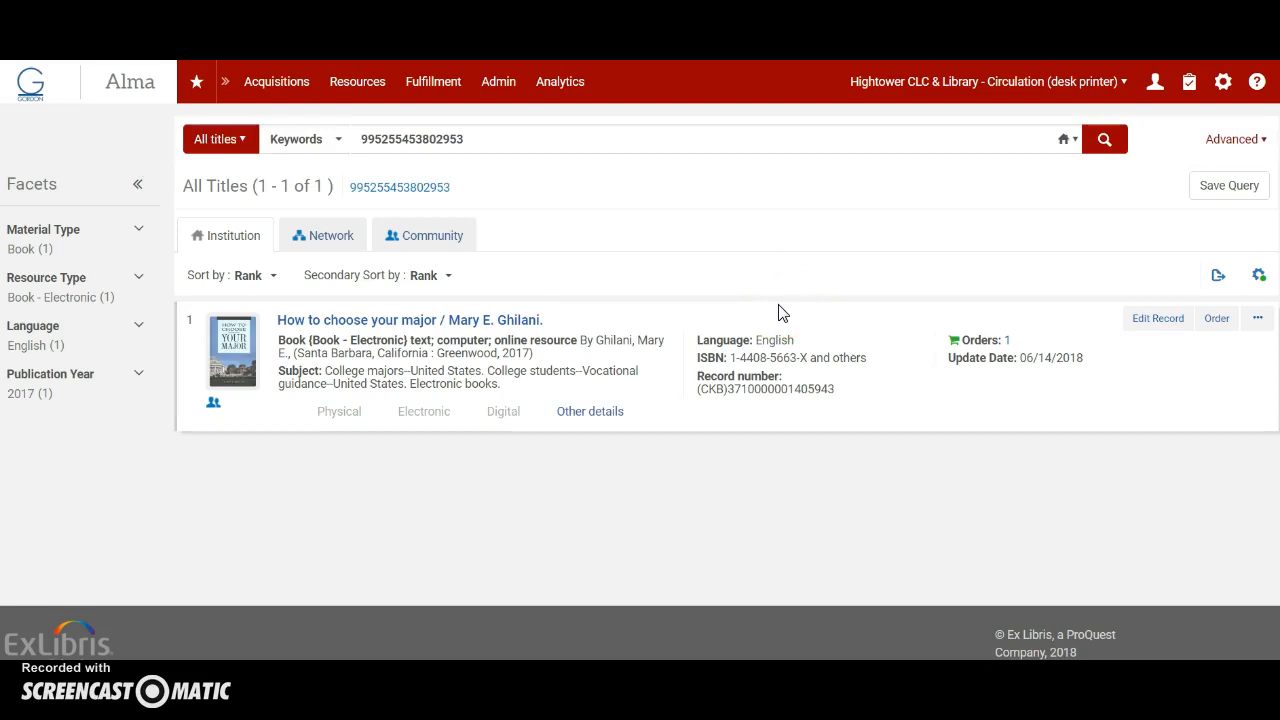
# Start a new local portfolio with the creation type set to use an existing title
pyautogui.click(355, 90)
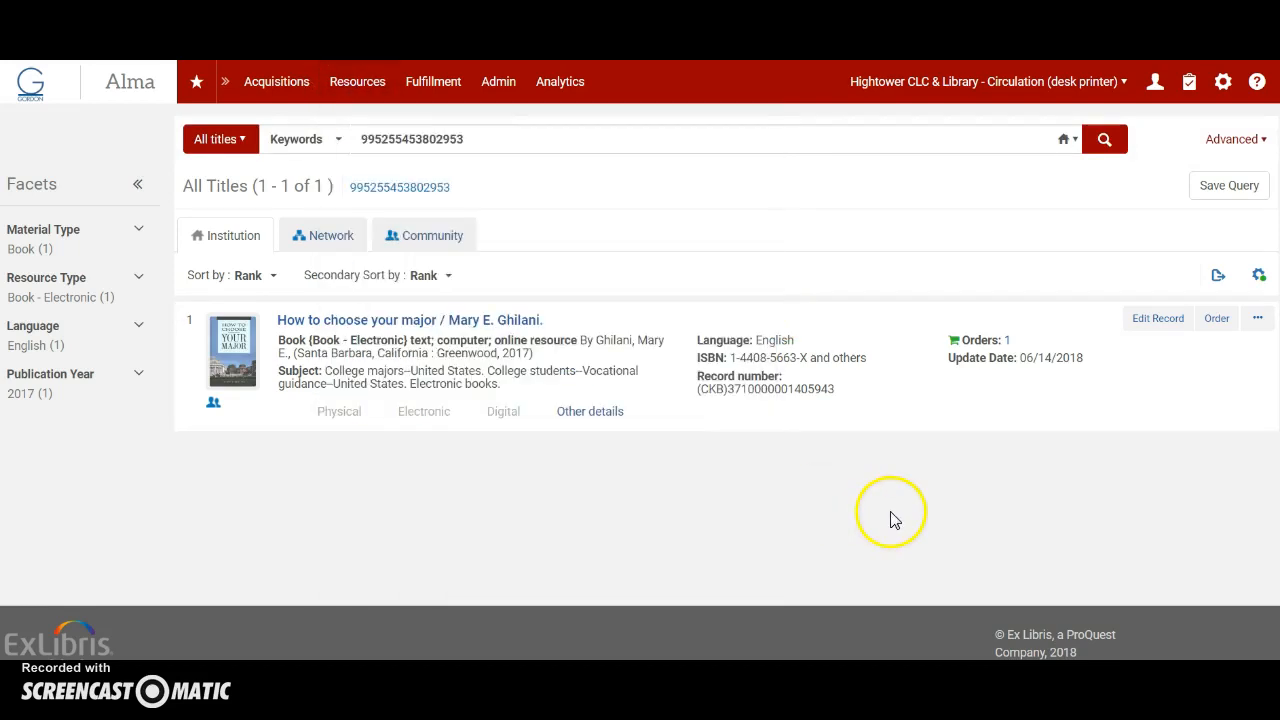
pyautogui.click(355, 80)
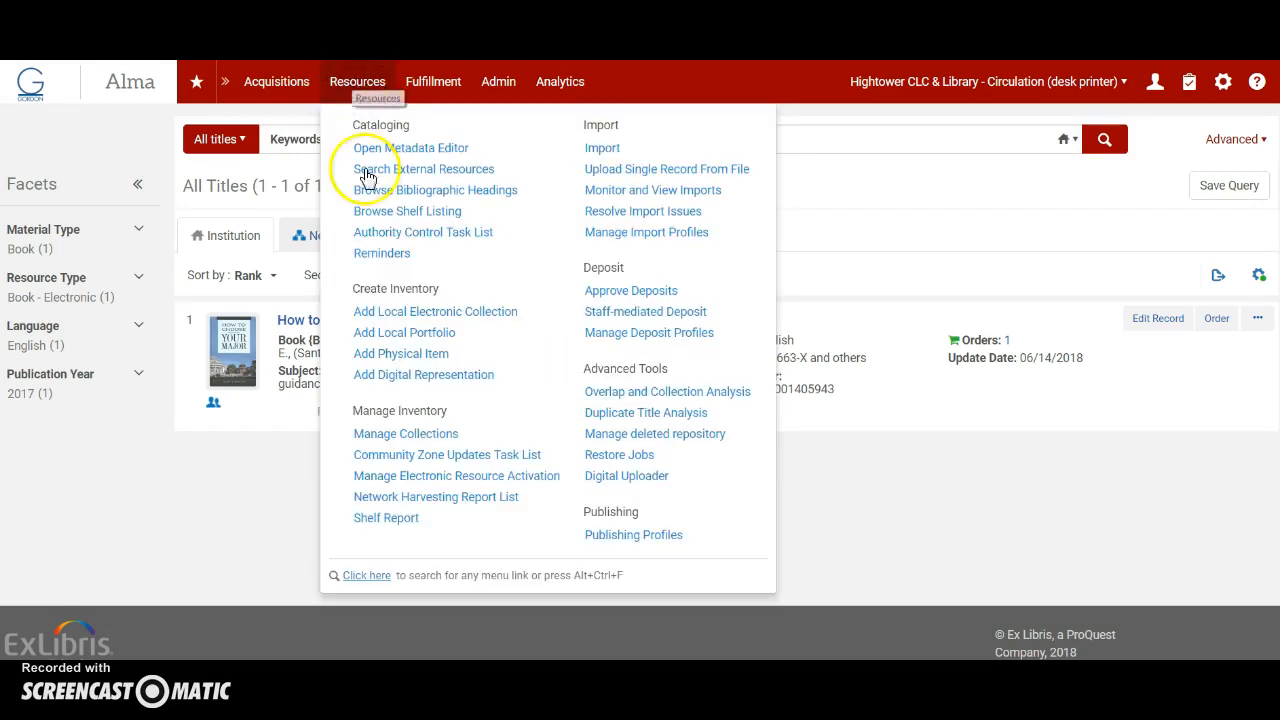
pyautogui.click(412, 336)
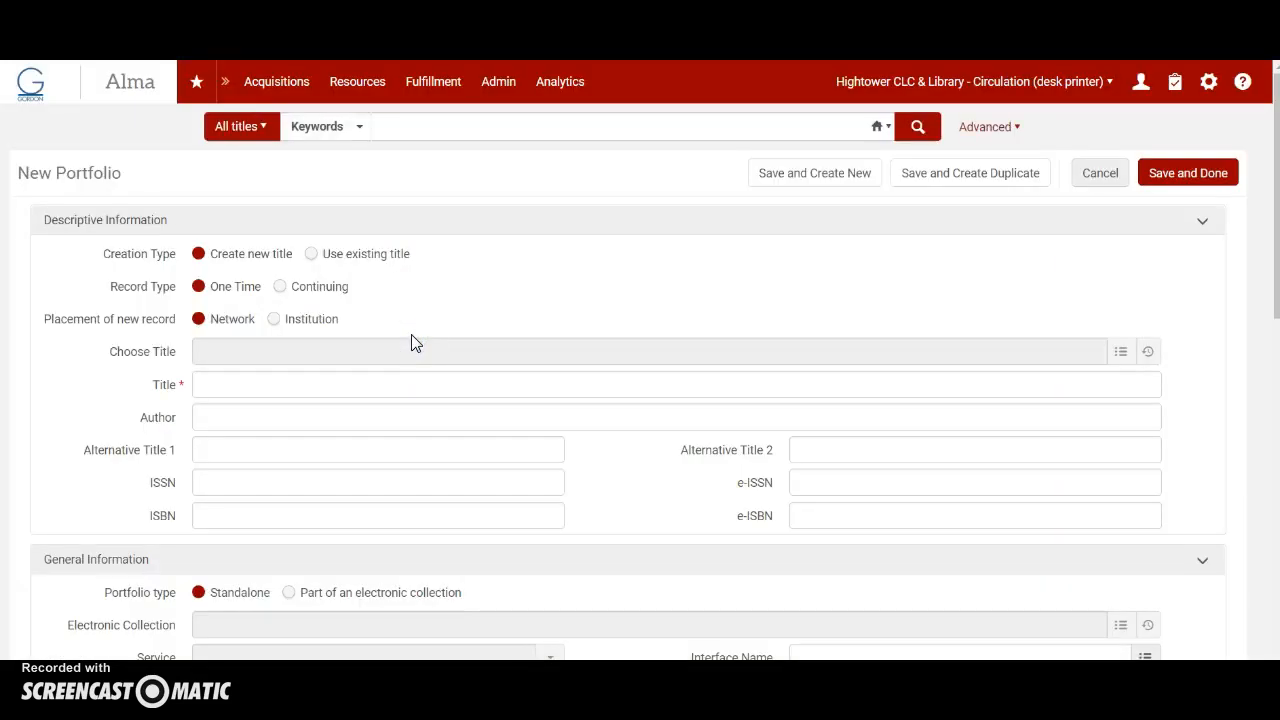
pyautogui.click(312, 254)
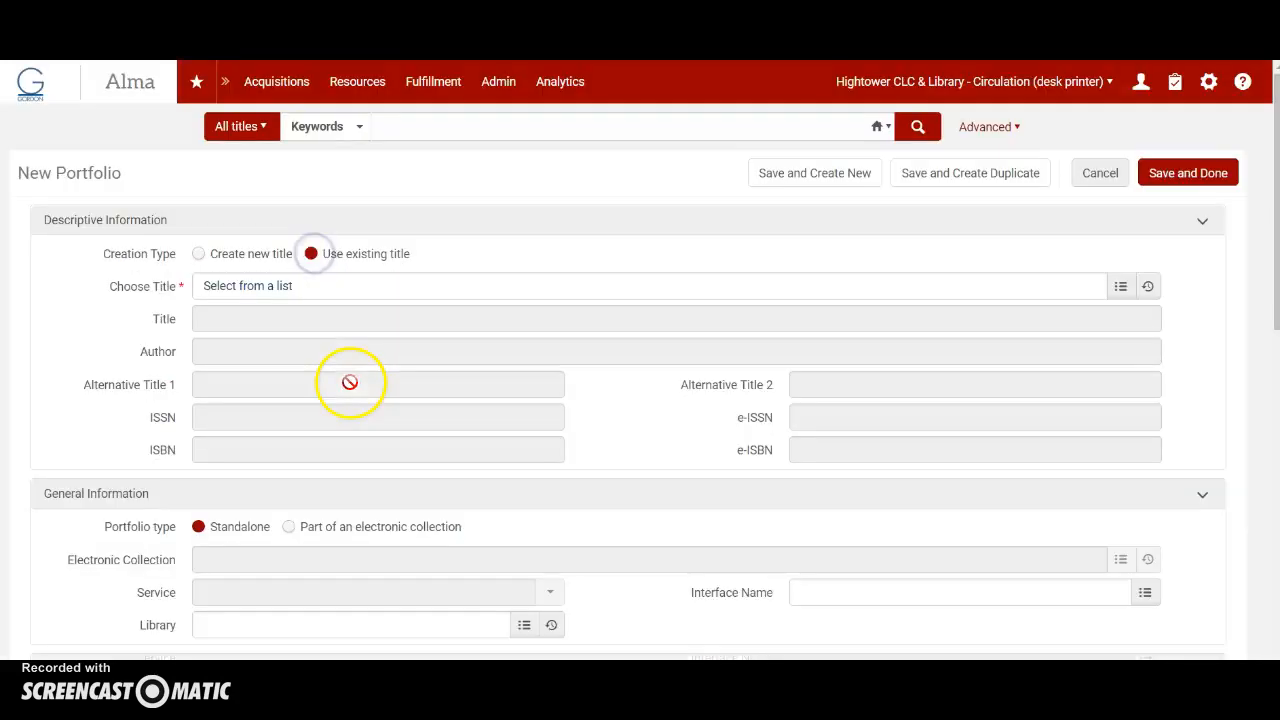
# Search the repository for "How to choose your major" and choose the electronic book record as the portfolio's title
pyautogui.click(338, 290)
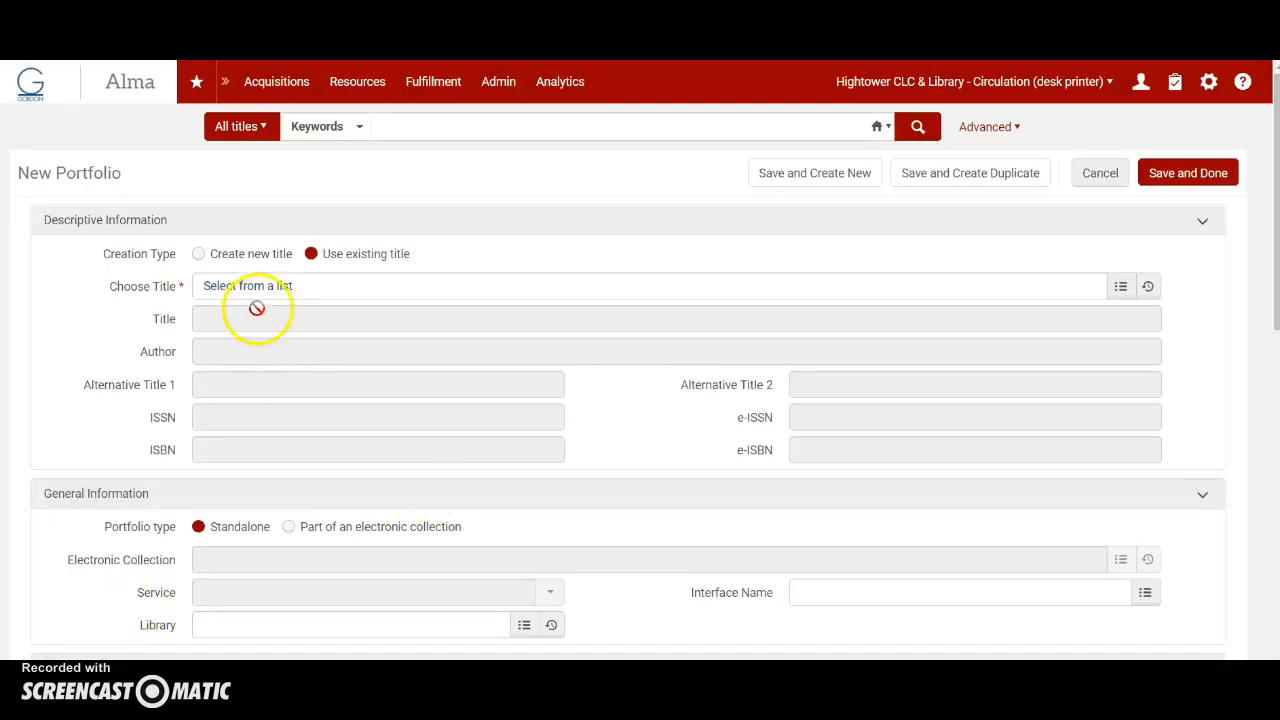
pyautogui.click(302, 289)
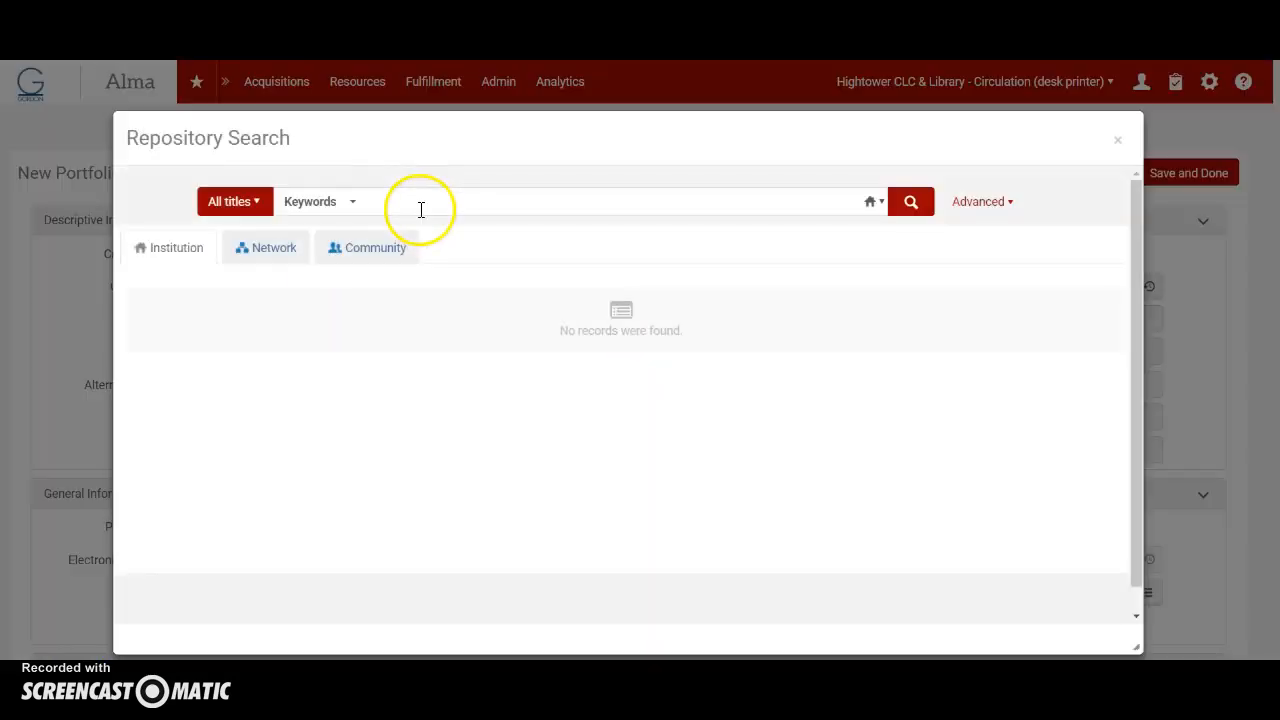
pyautogui.click(420, 206)
pyautogui.click(905, 206)
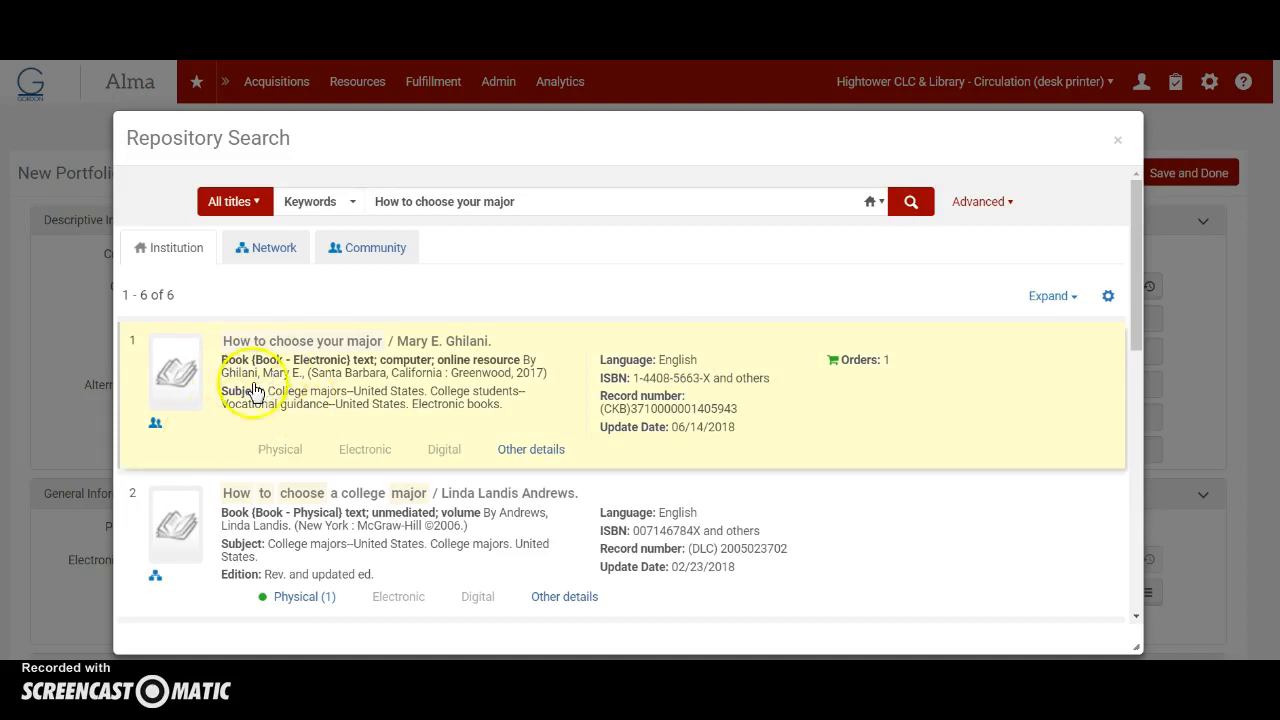
pyautogui.click(228, 428)
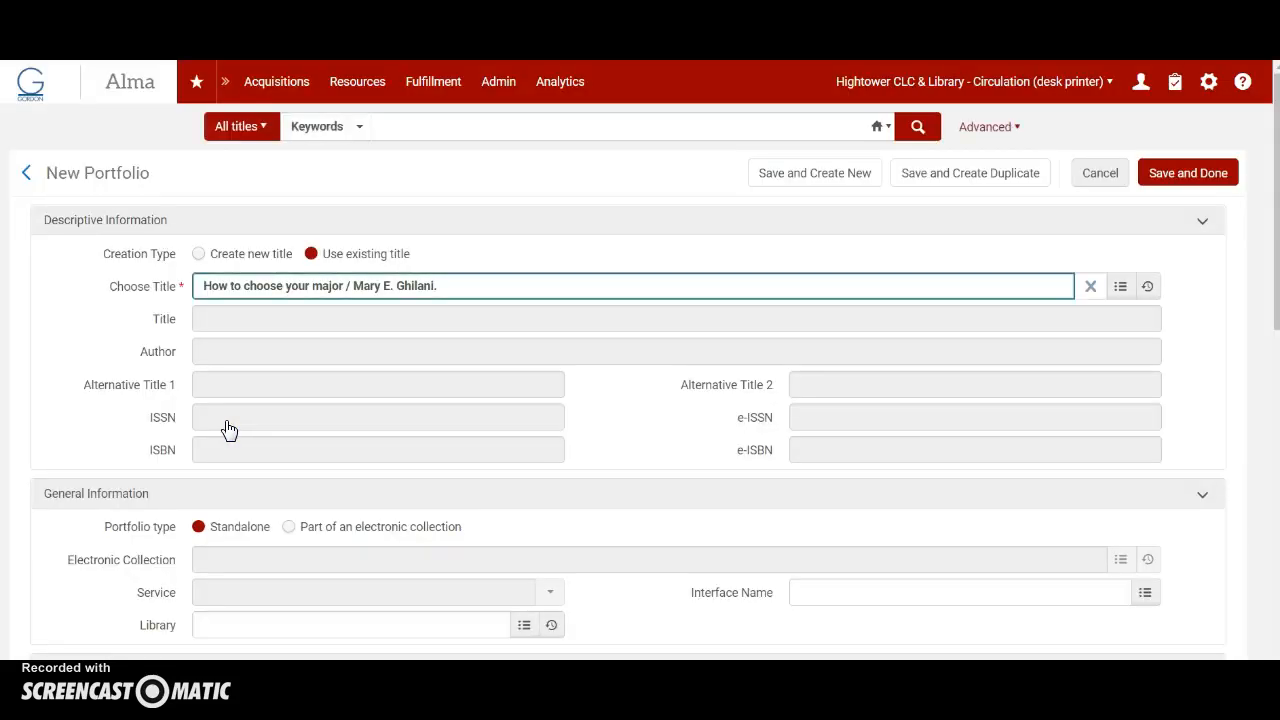
# Make the portfolio part of the EBSCOhost Ebooks electronic collection and set its library to Hightower CLC & Library
pyautogui.scroll(-2, 225, 420)
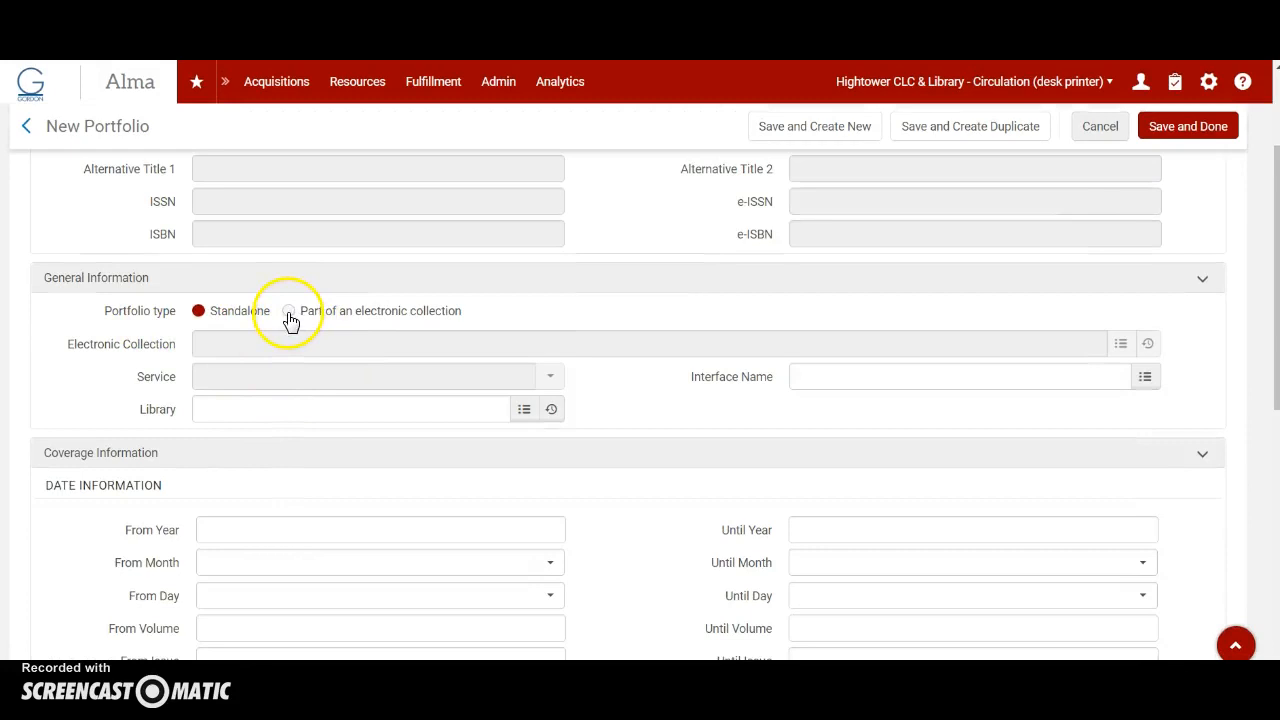
pyautogui.click(288, 314)
pyautogui.click(367, 344)
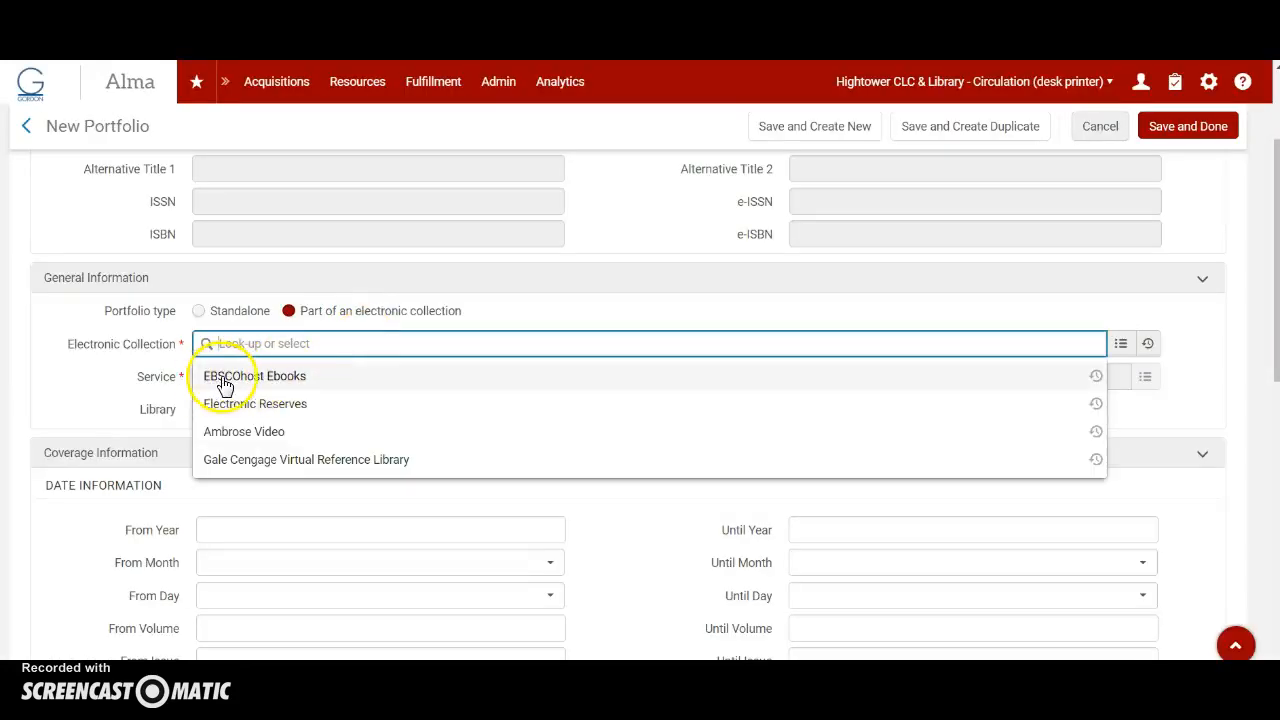
pyautogui.click(268, 377)
pyautogui.click(300, 407)
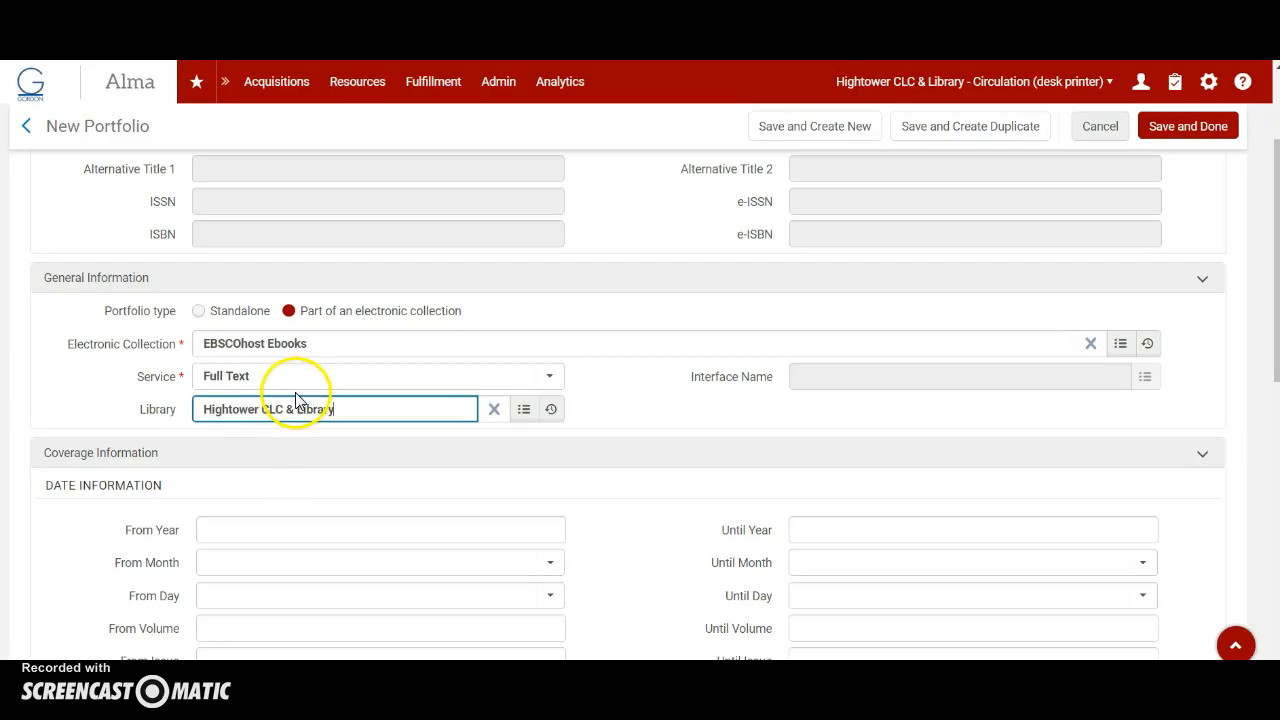
# Enable the portfolio's proxy with the default EZproxy Gordon State College option, and save the active portfolio
pyautogui.scroll(-3, 514, 495)
pyautogui.scroll(-2, 515, 492)
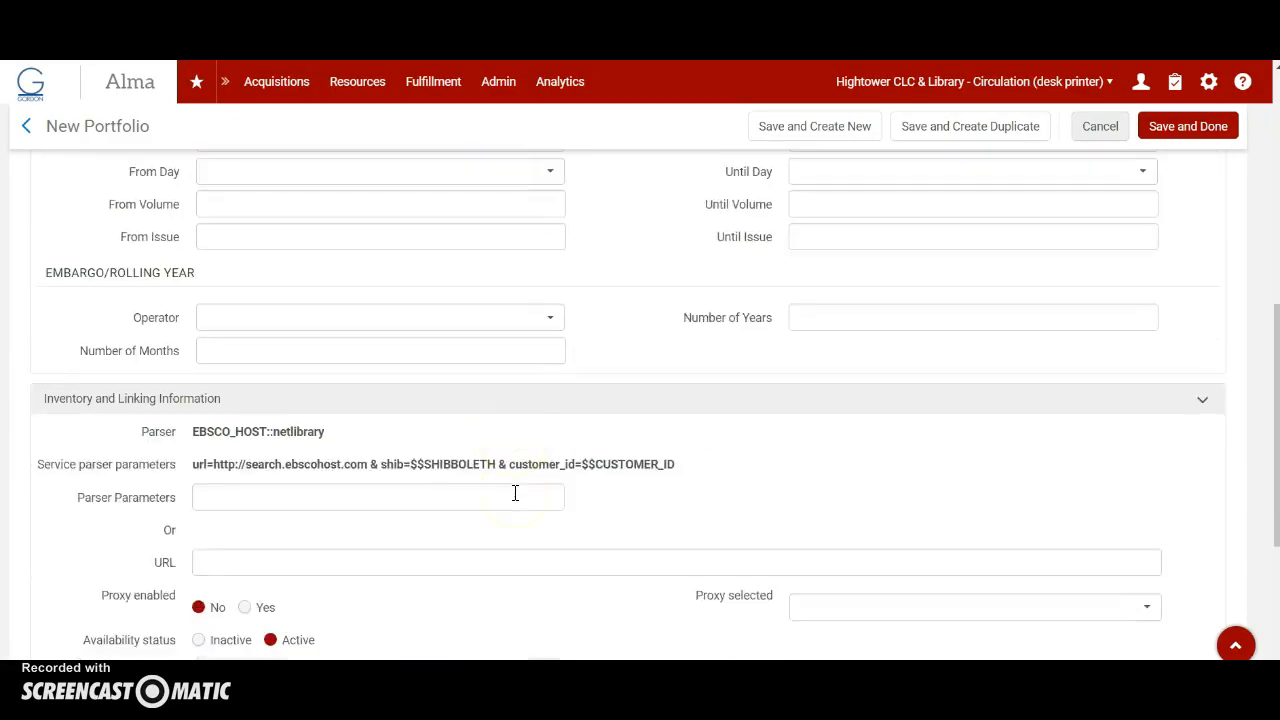
pyautogui.scroll(-2, 514, 492)
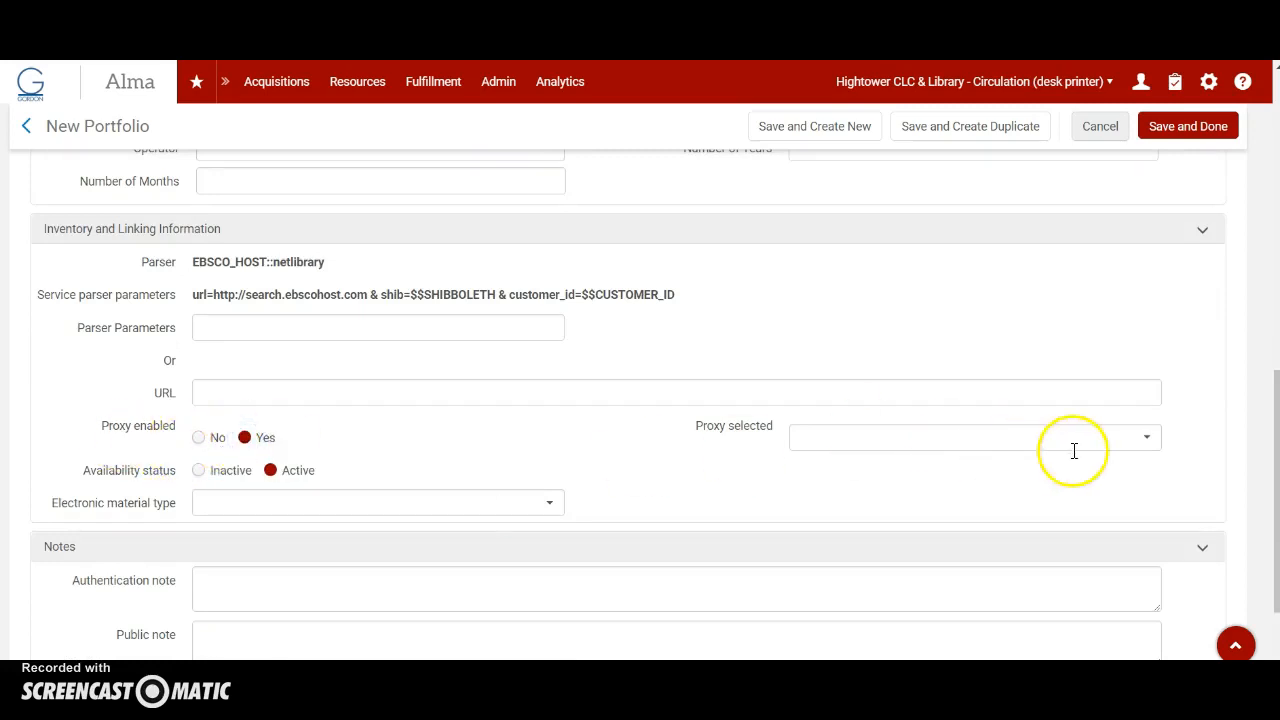
pyautogui.click(1144, 440)
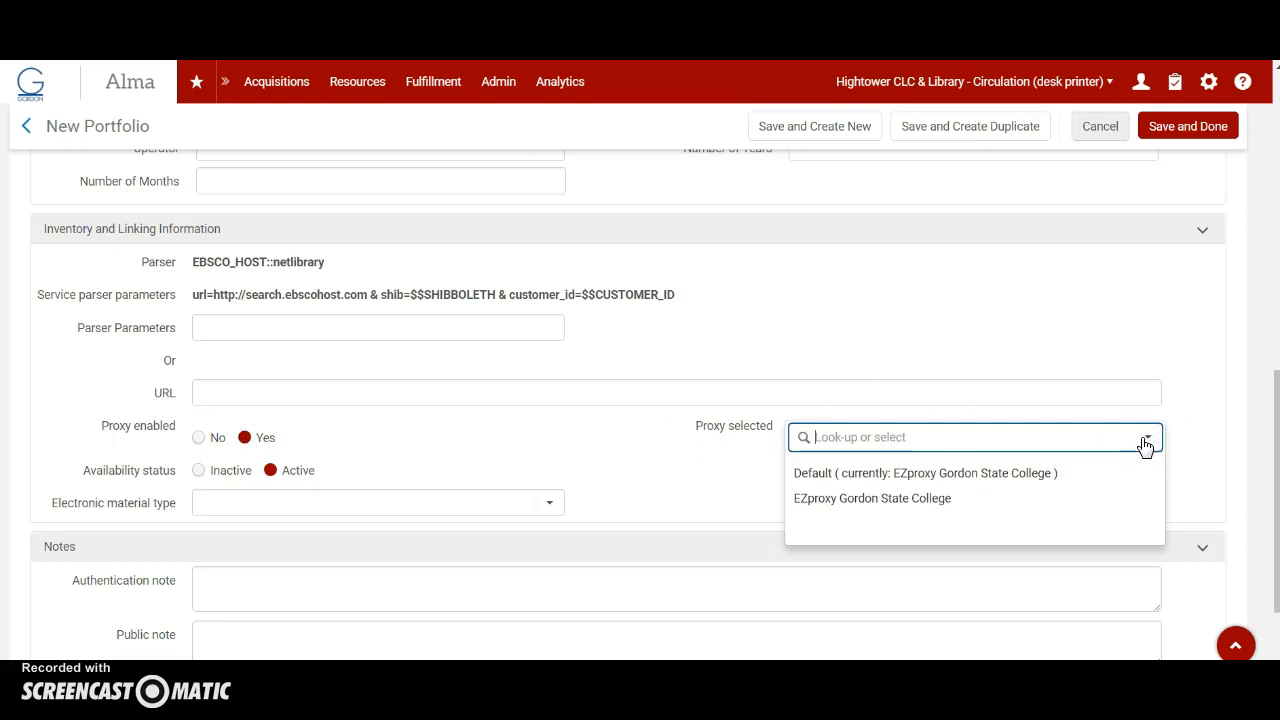
pyautogui.click(906, 470)
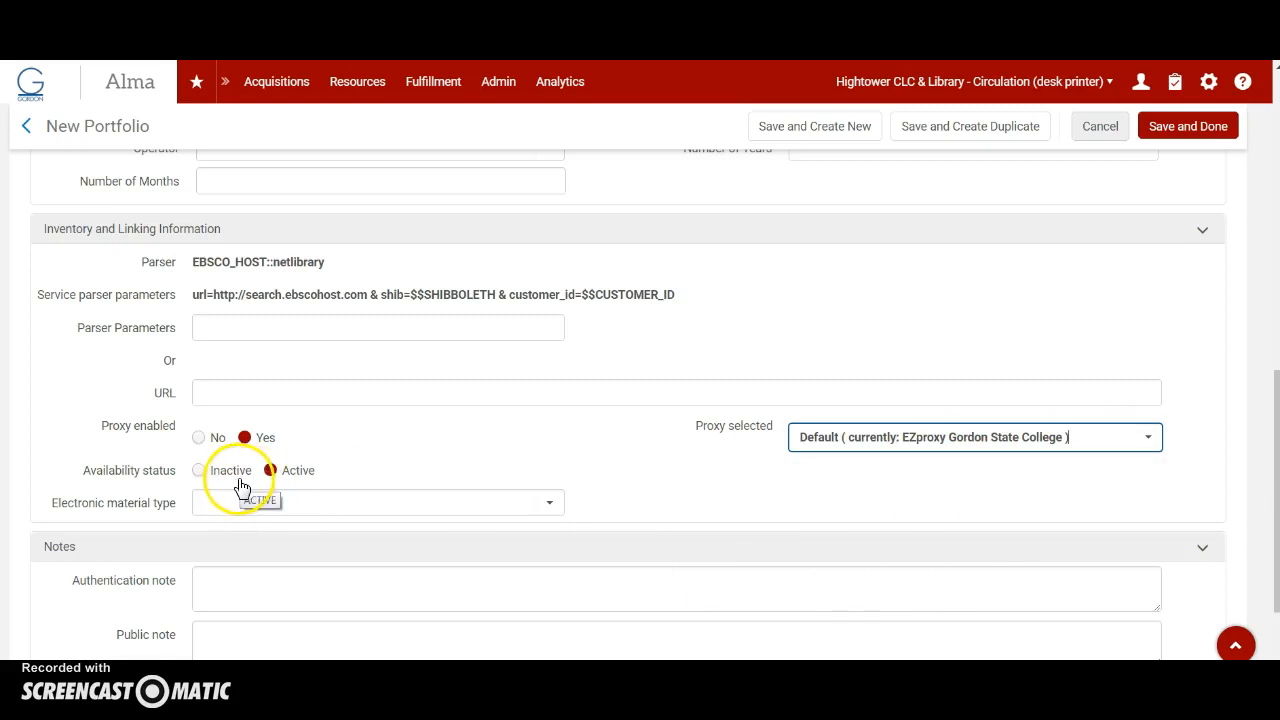
pyautogui.click(1205, 130)
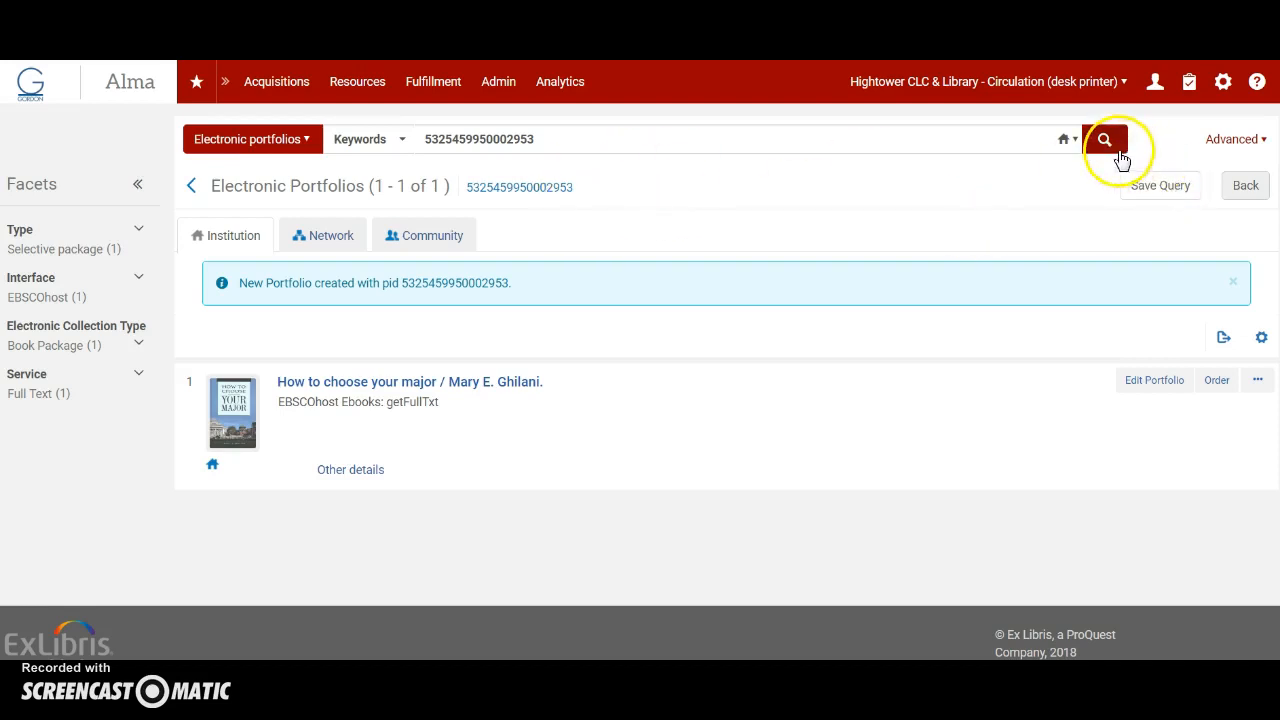
# Search the electronic portfolios for the new portfolio's ID
pyautogui.click(290, 145)
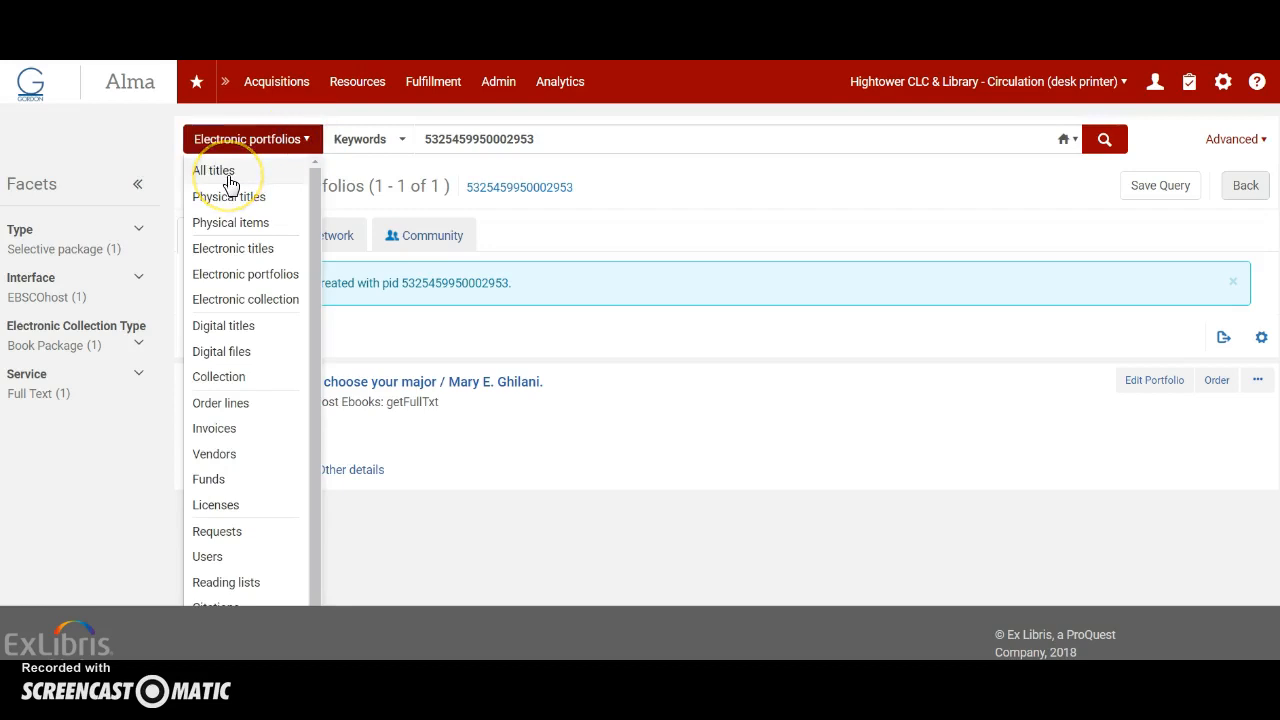
pyautogui.click(224, 276)
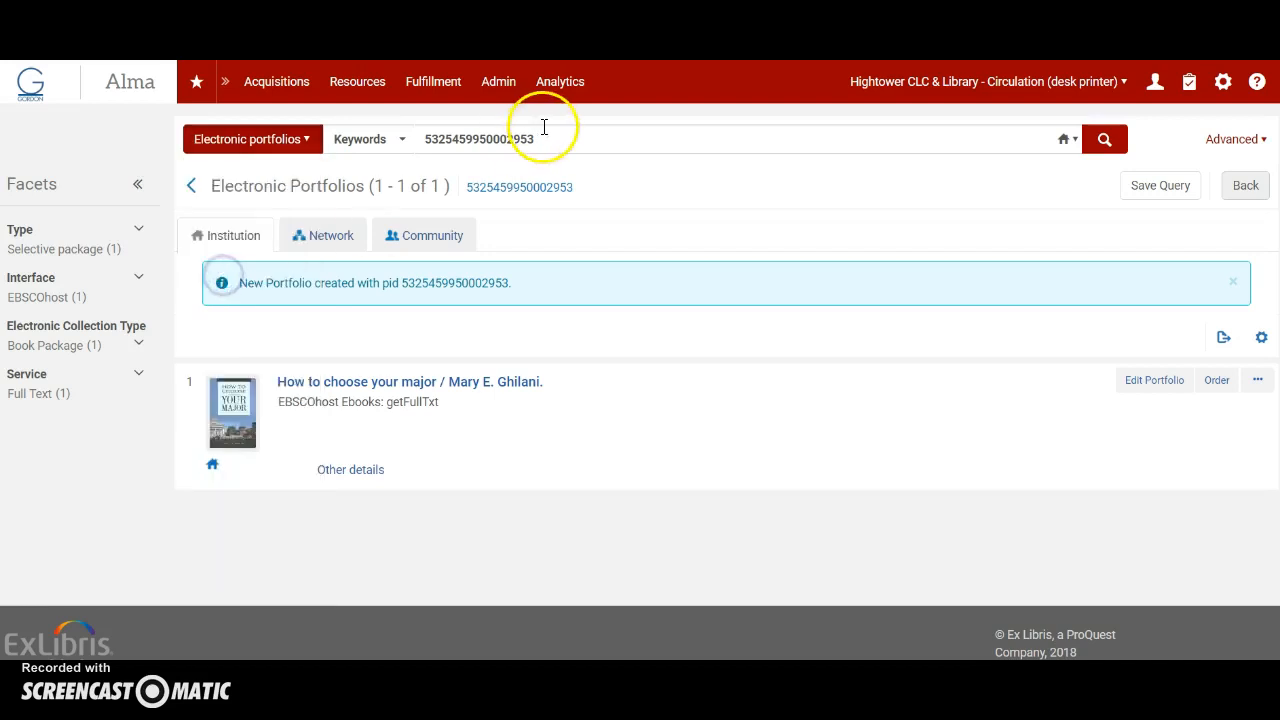
pyautogui.click(1104, 139)
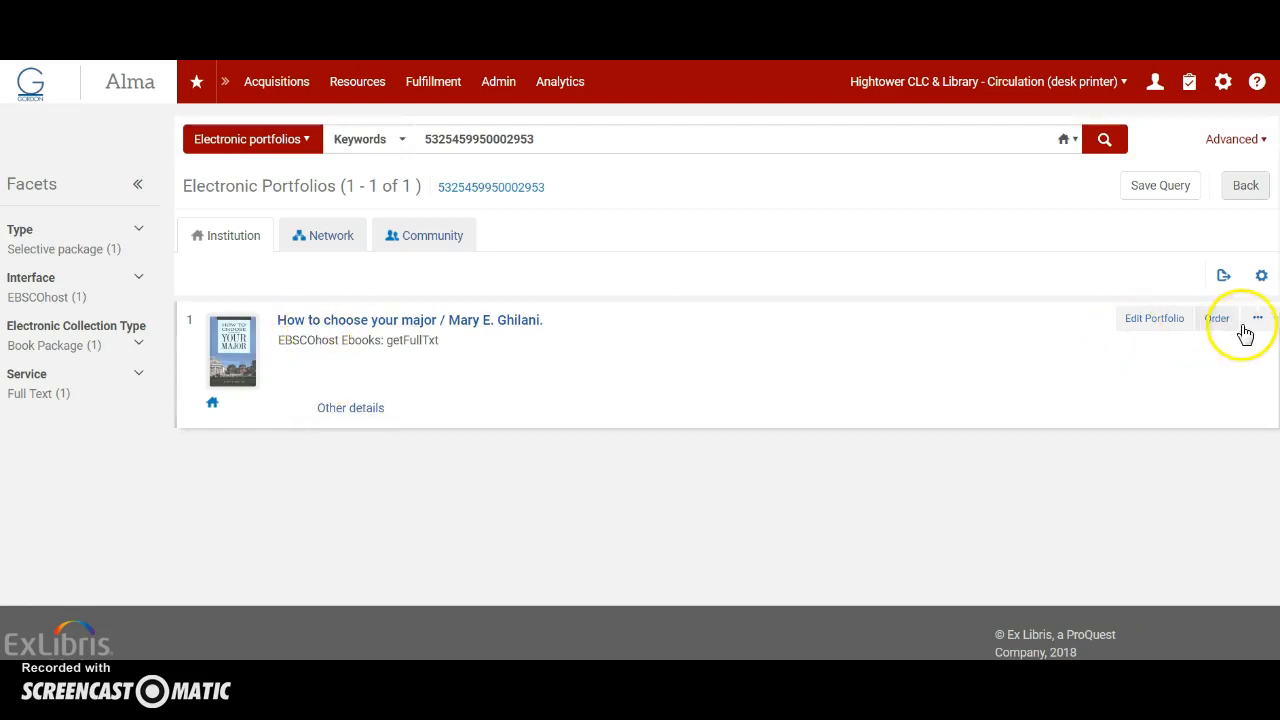
# Search the order lines by the purchase order number and examine the line for "How to choose your major"
pyautogui.click(270, 139)
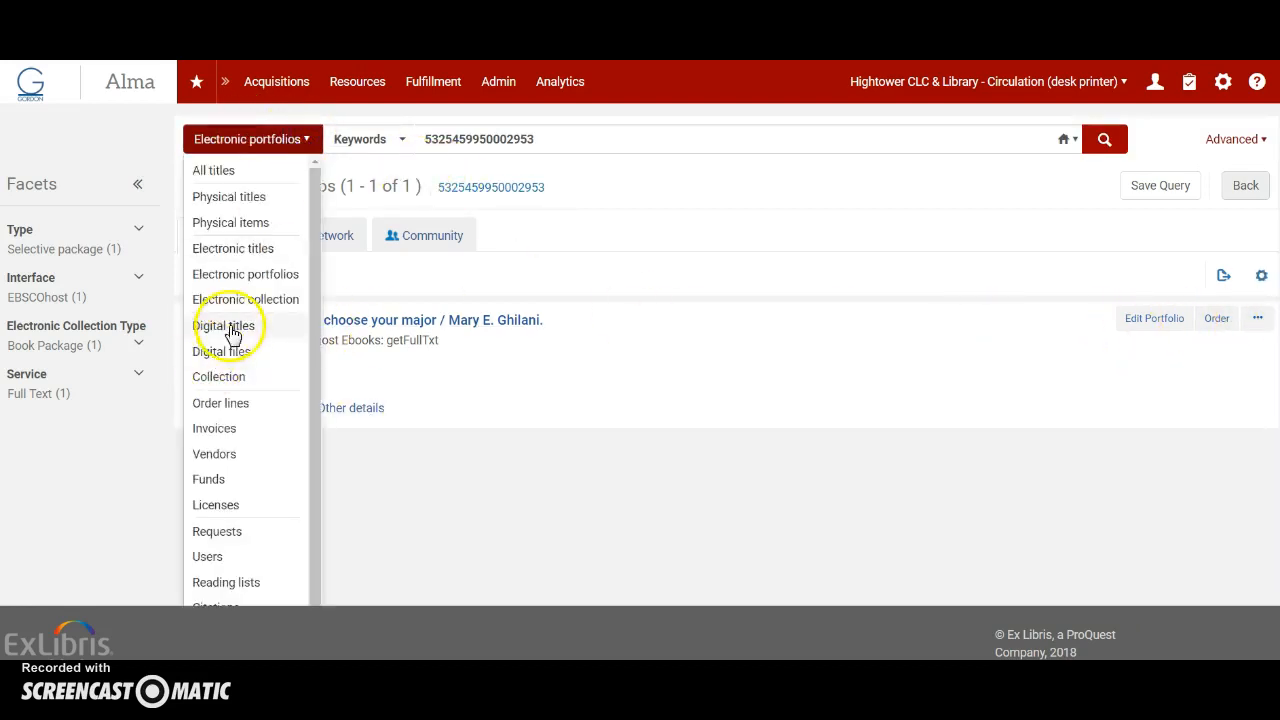
pyautogui.click(234, 404)
pyautogui.moveTo(457, 126); pyautogui.dragTo(200, 115)
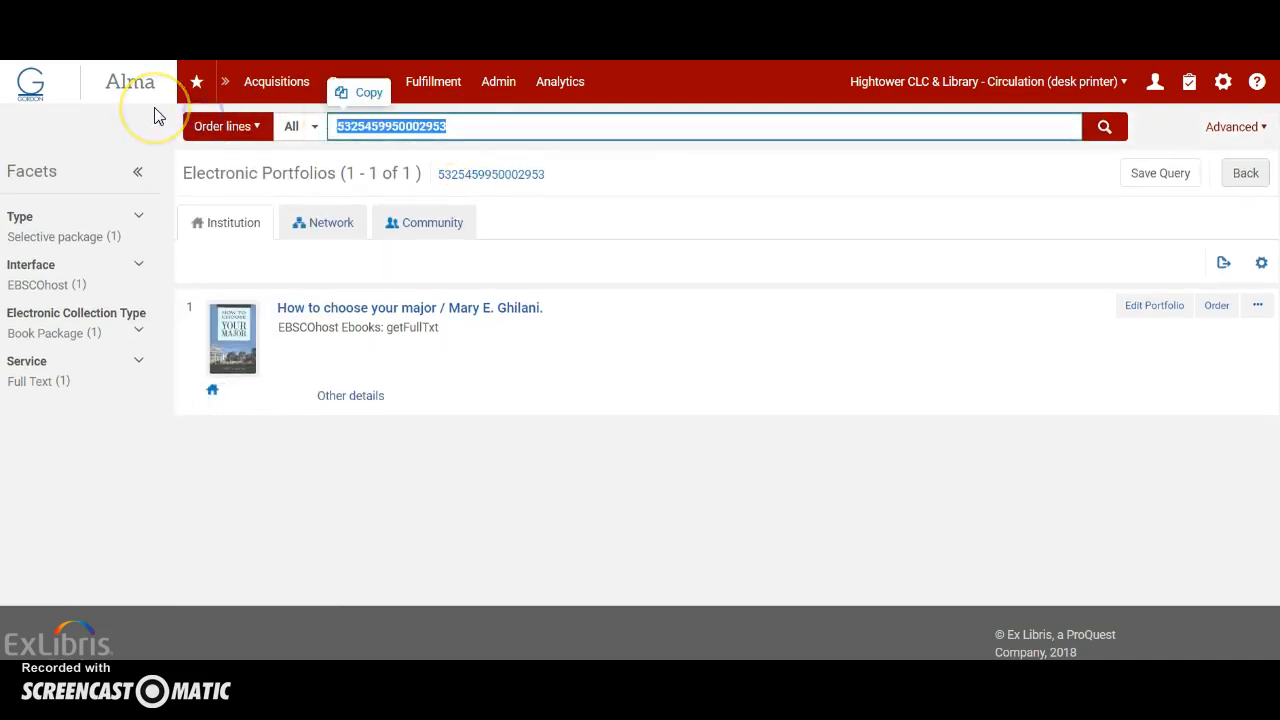
pyautogui.write('18-05-01-')
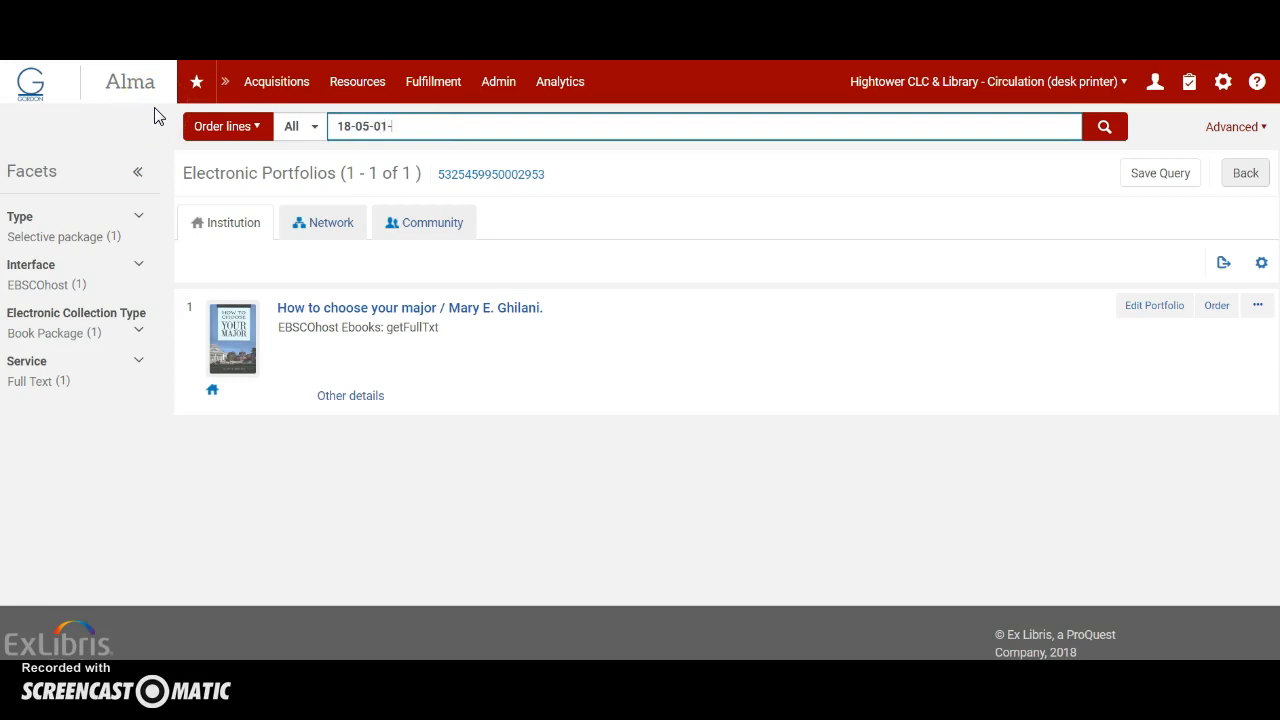
pyautogui.write('2')
pyautogui.press('Return')
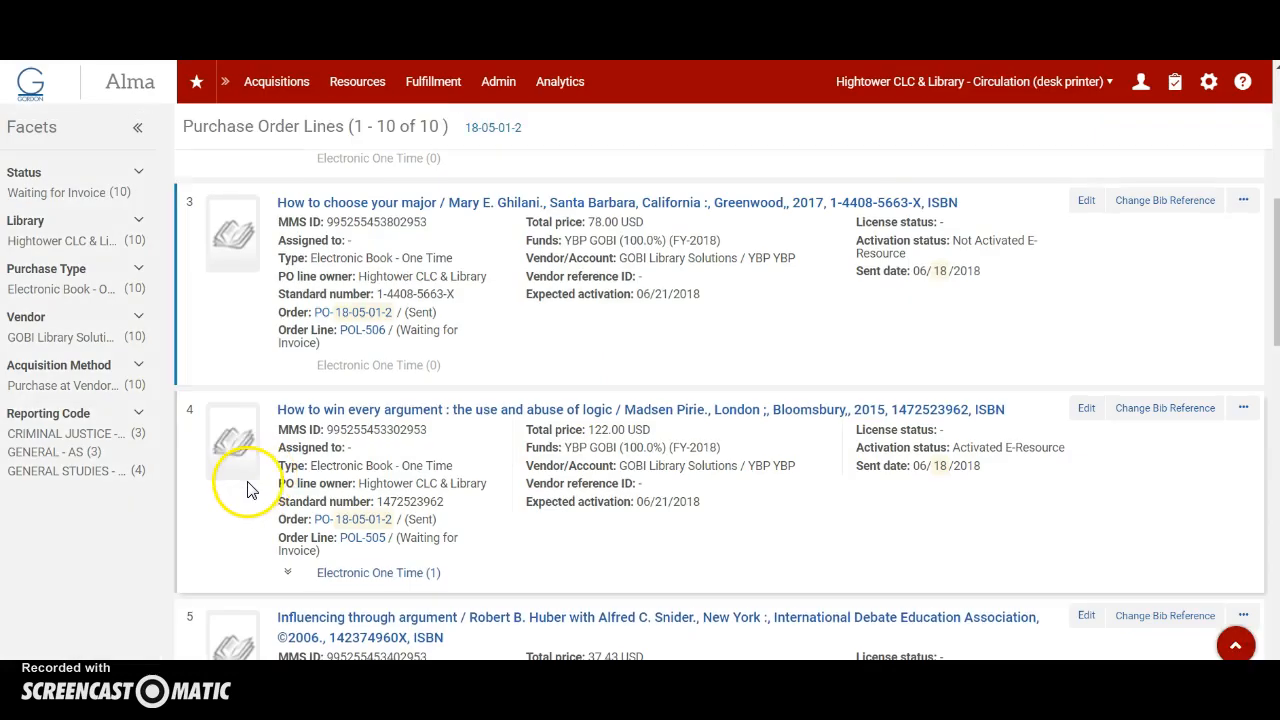
pyautogui.scroll(-4, 250, 490)
pyautogui.scroll(-4, 250, 497)
pyautogui.scroll(6, 250, 497)
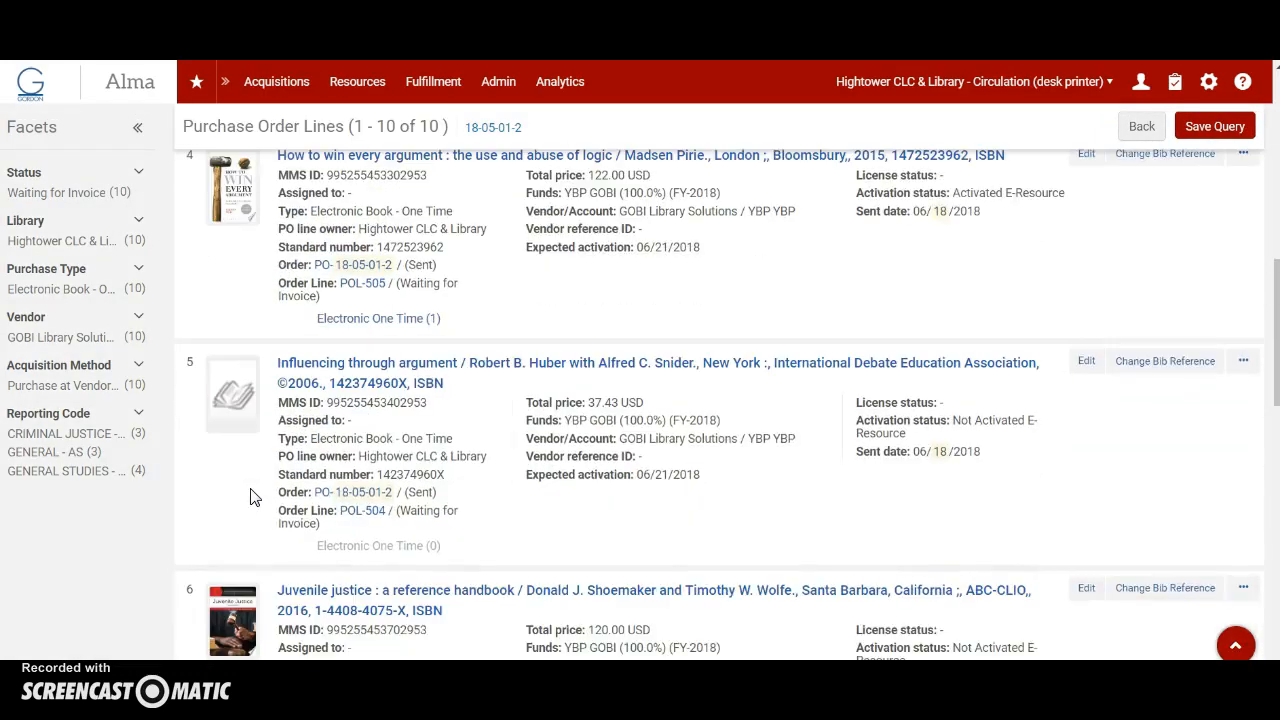
pyautogui.scroll(3, 250, 497)
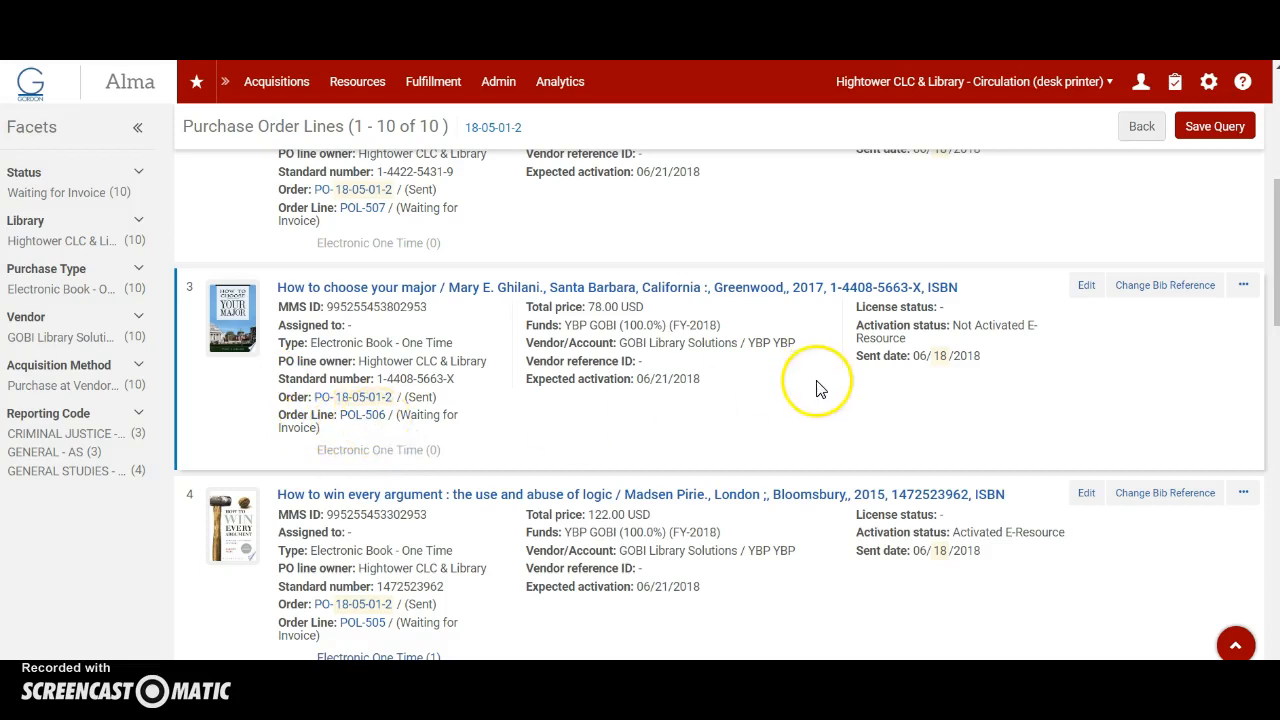
pyautogui.scroll(5, 363, 373)
pyautogui.tripleClick(410, 139)
pyautogui.rightClick(434, 139)
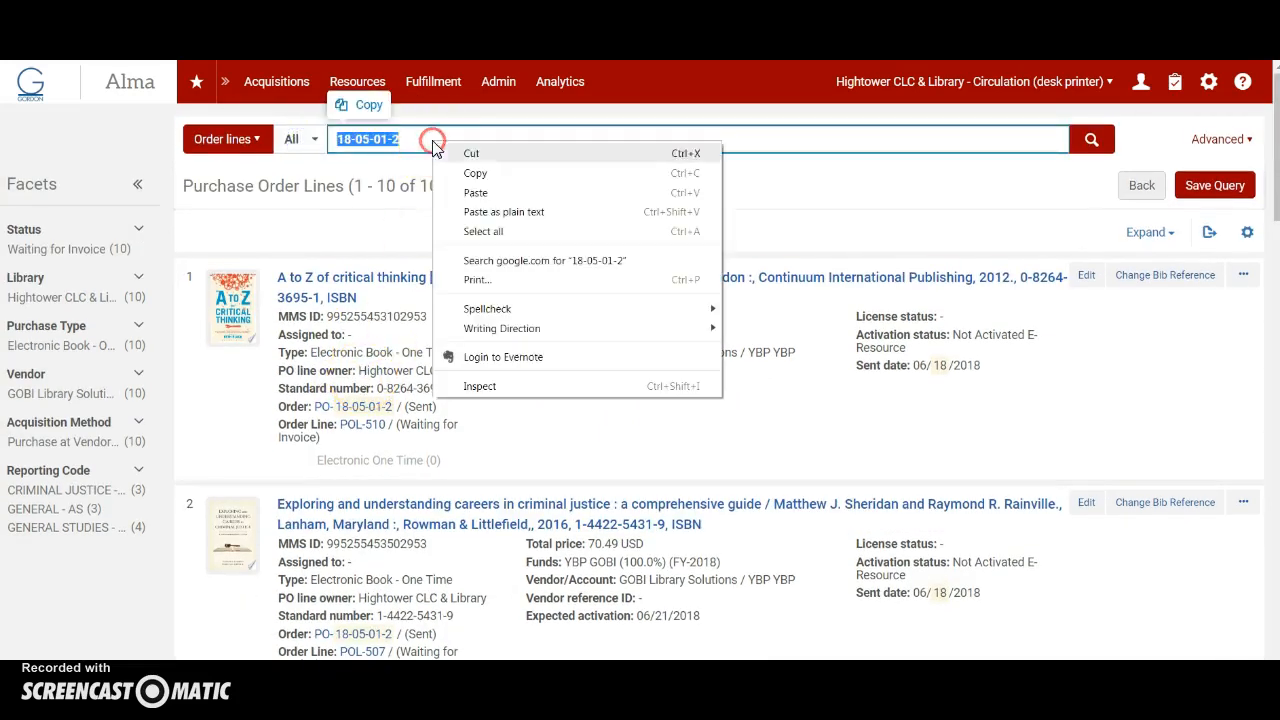
pyautogui.click(462, 189)
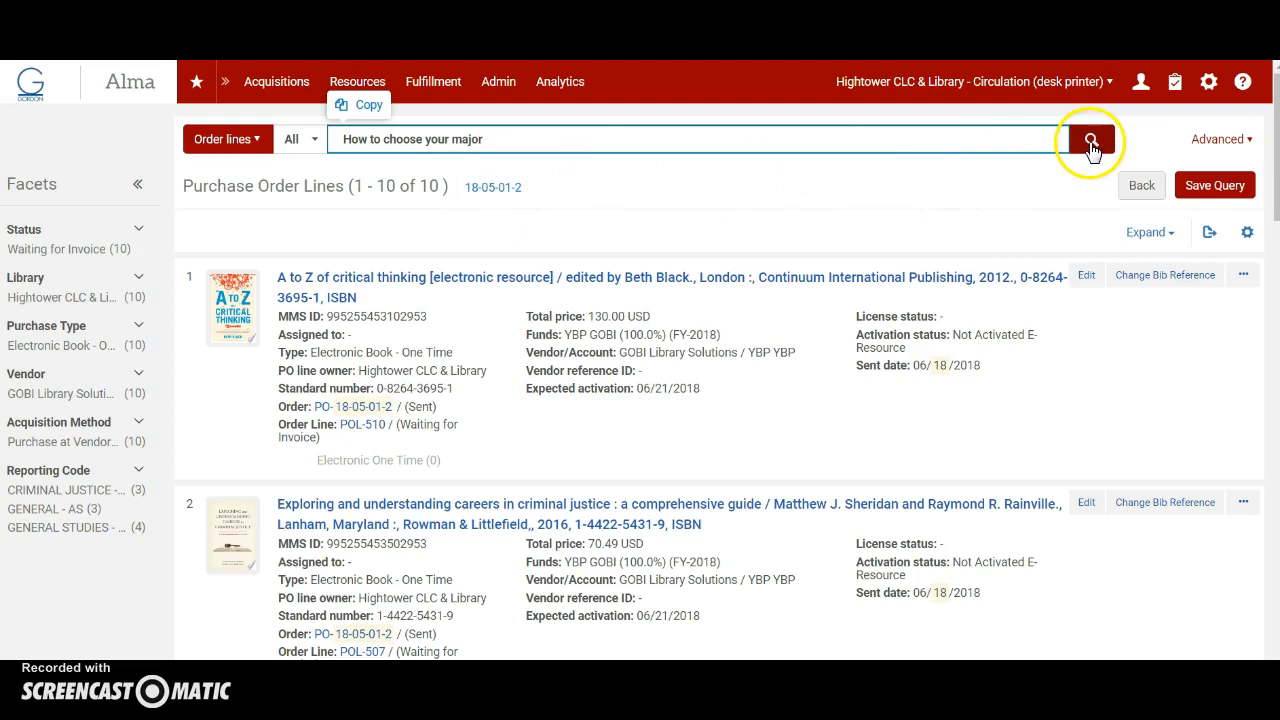
# Copy the MMS ID from the "How to choose your major" order line and search all titles for it
pyautogui.scroll(-3, 477, 506)
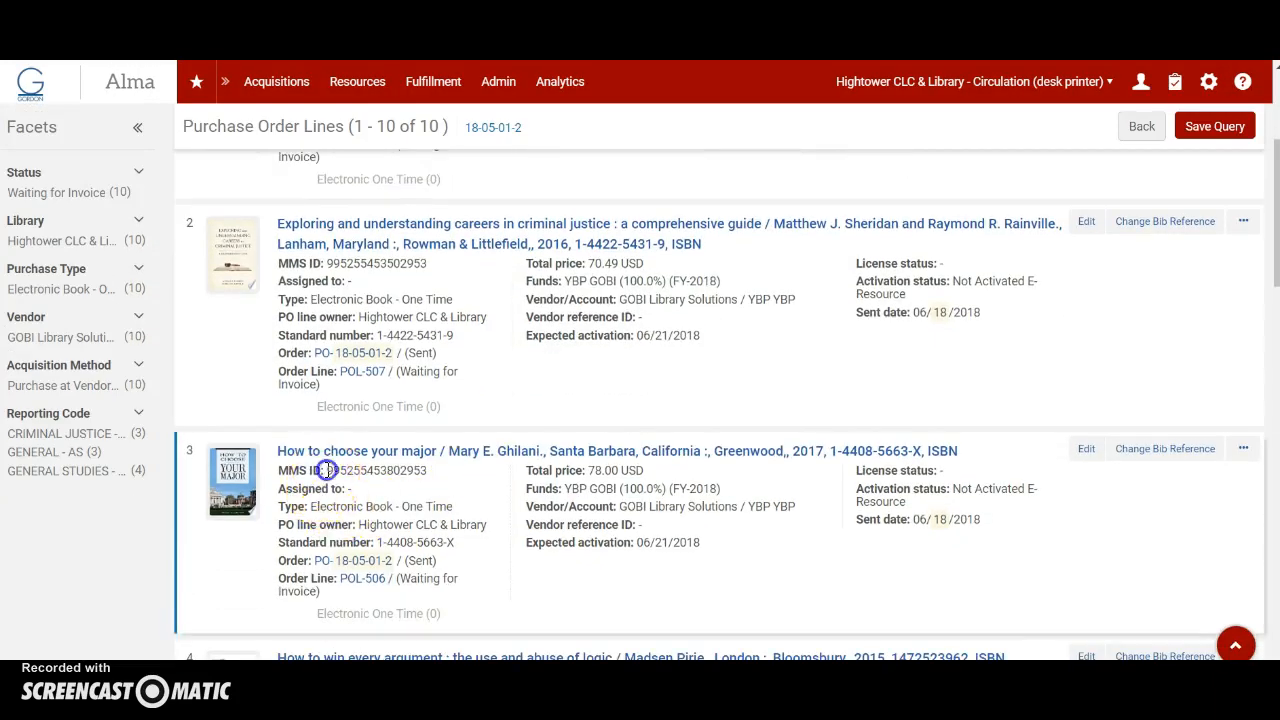
pyautogui.scroll(3, 445, 481)
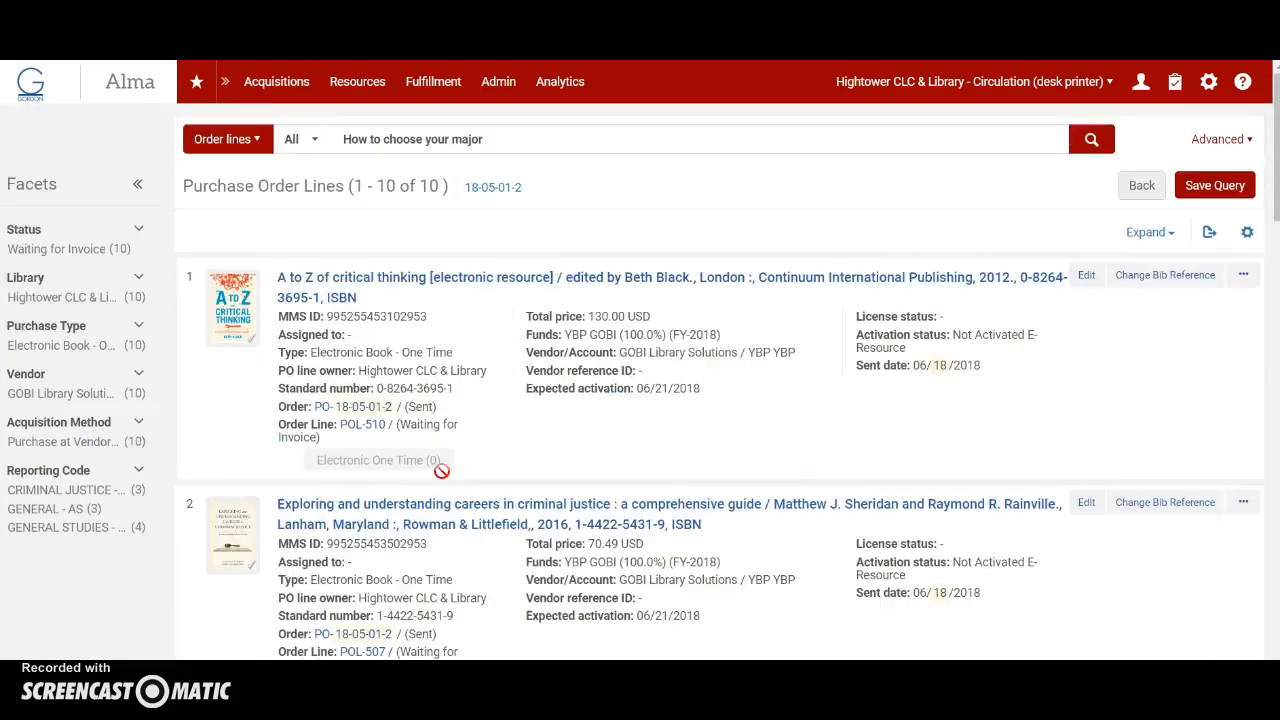
pyautogui.moveTo(491, 140); pyautogui.dragTo(283, 135)
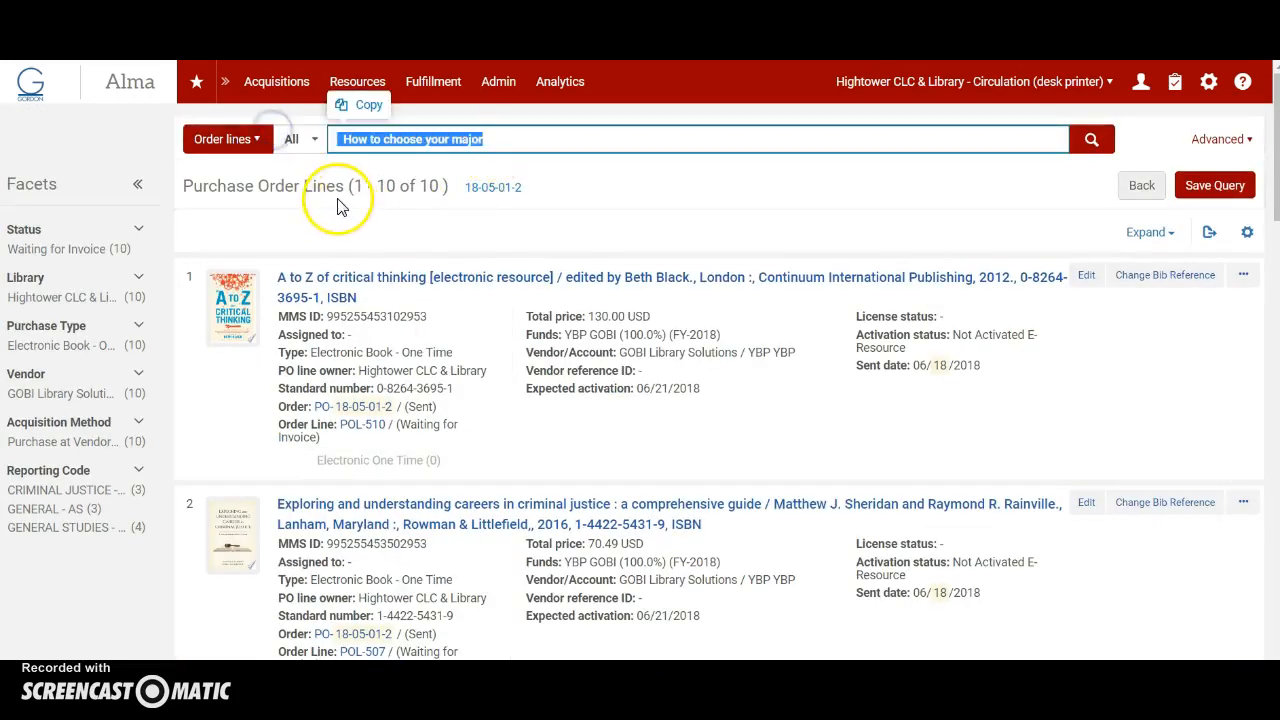
pyautogui.hotkey('ctrl', 'v')
pyautogui.click(245, 140)
pyautogui.click(226, 172)
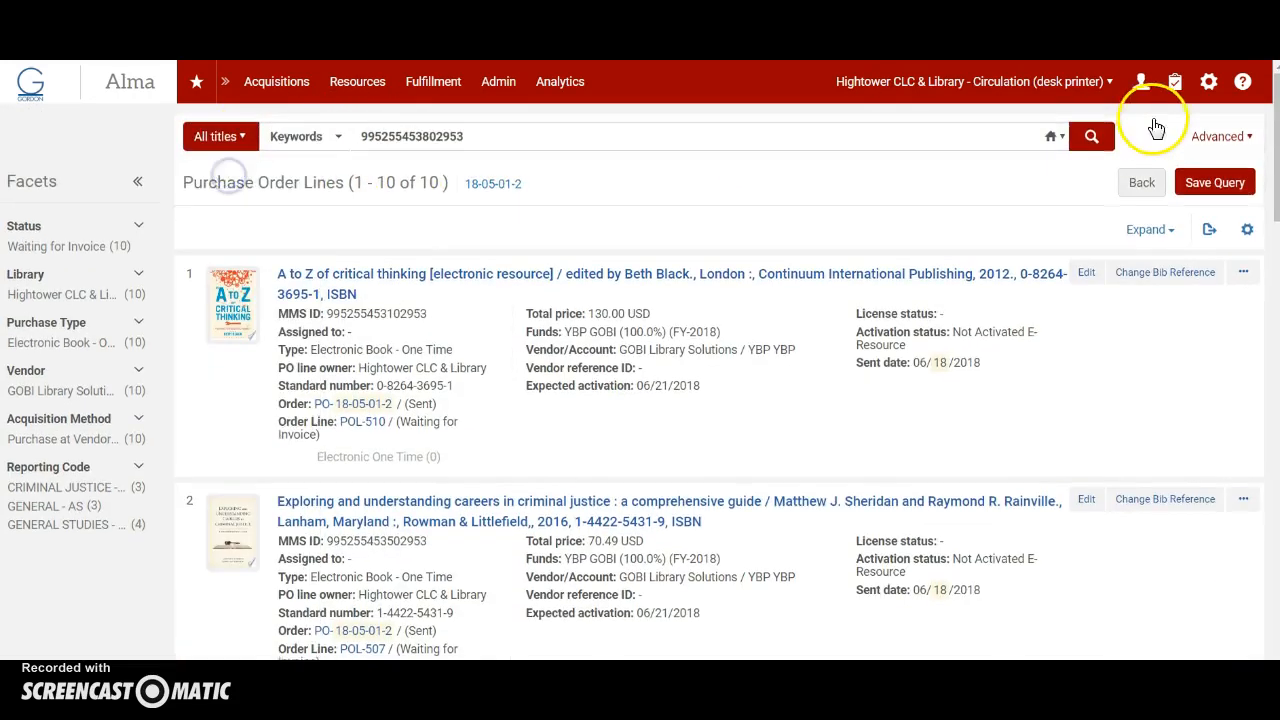
pyautogui.click(1094, 129)
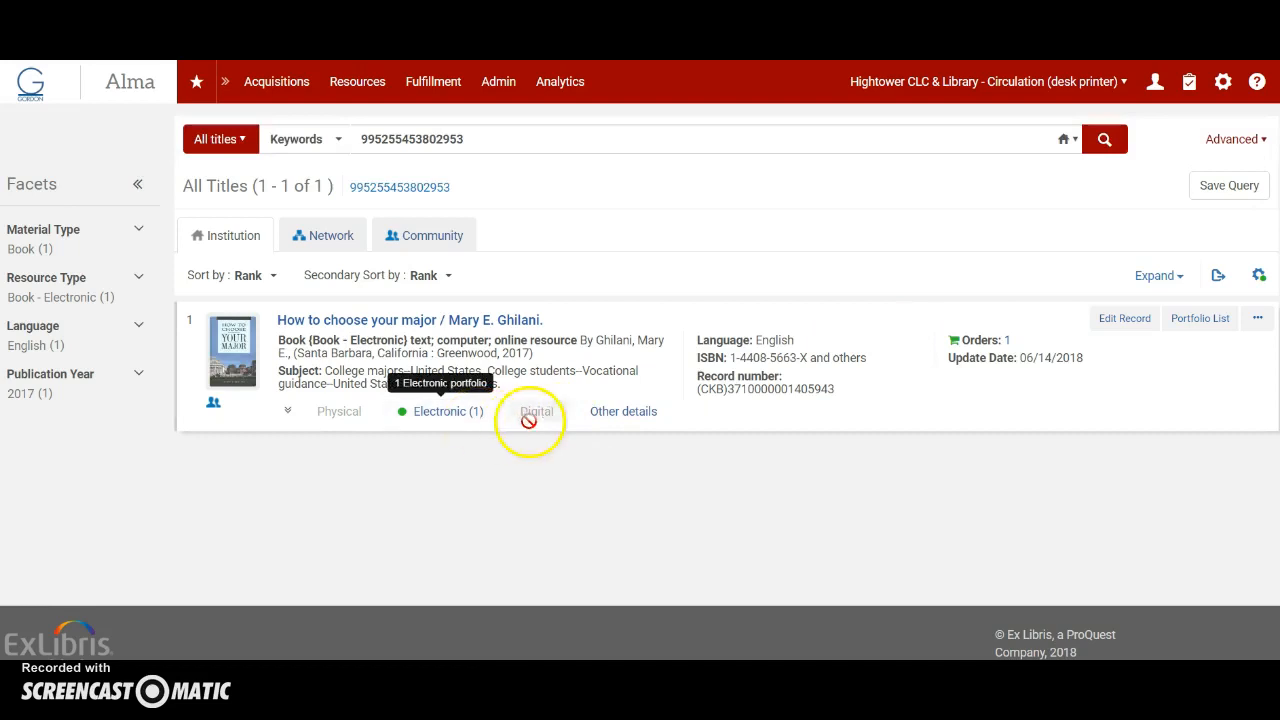
# Open the title's EBSCOhost Ebooks portfolio for editing and set its linking URL type to Static URL
pyautogui.click(441, 414)
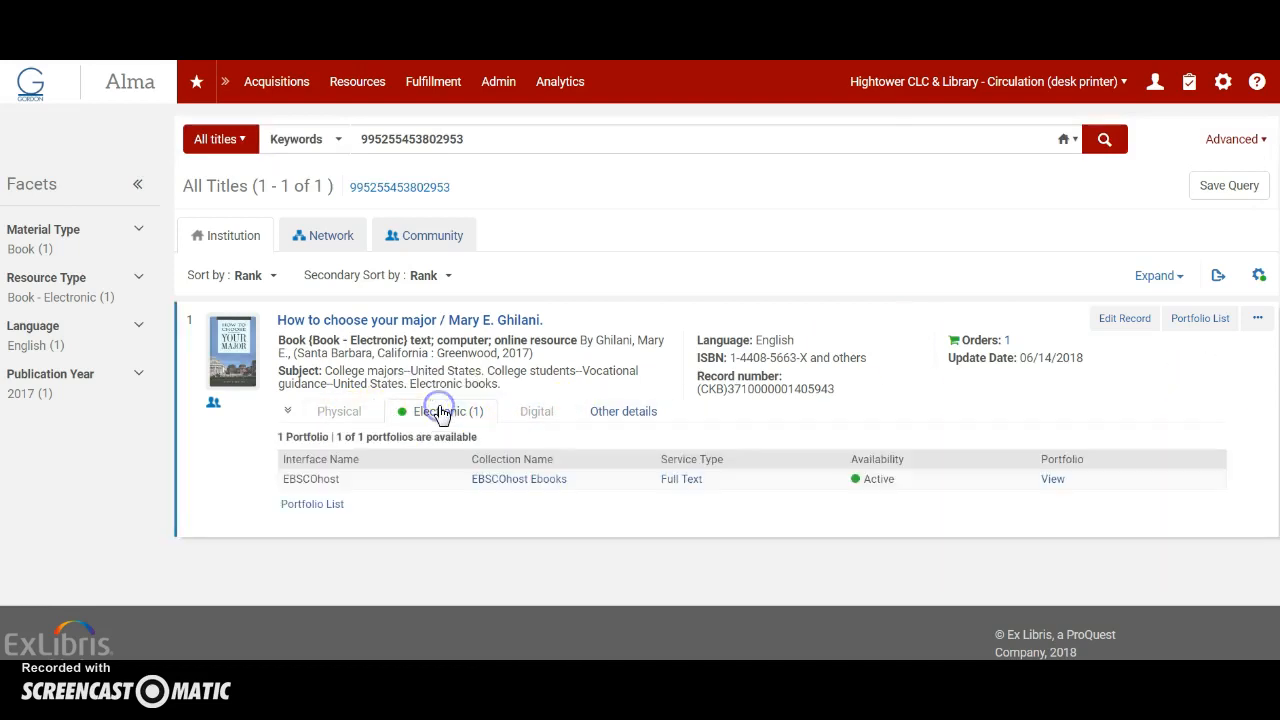
pyautogui.click(306, 505)
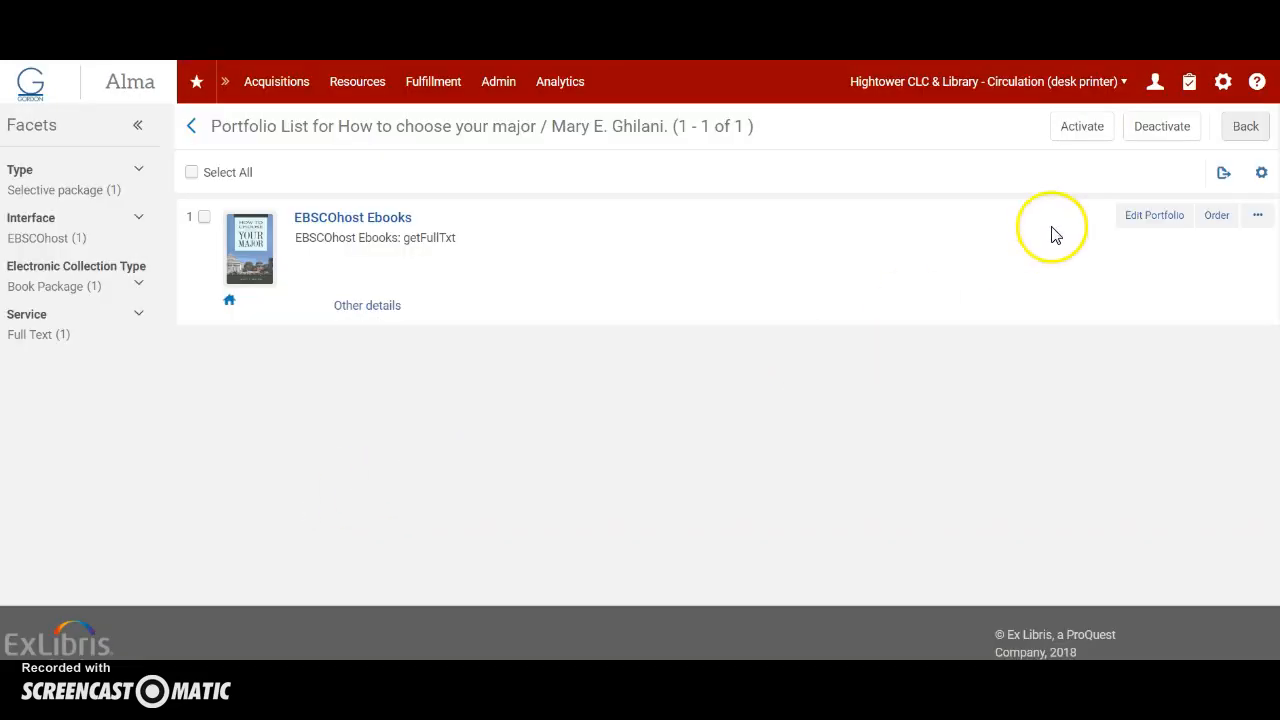
pyautogui.click(1155, 216)
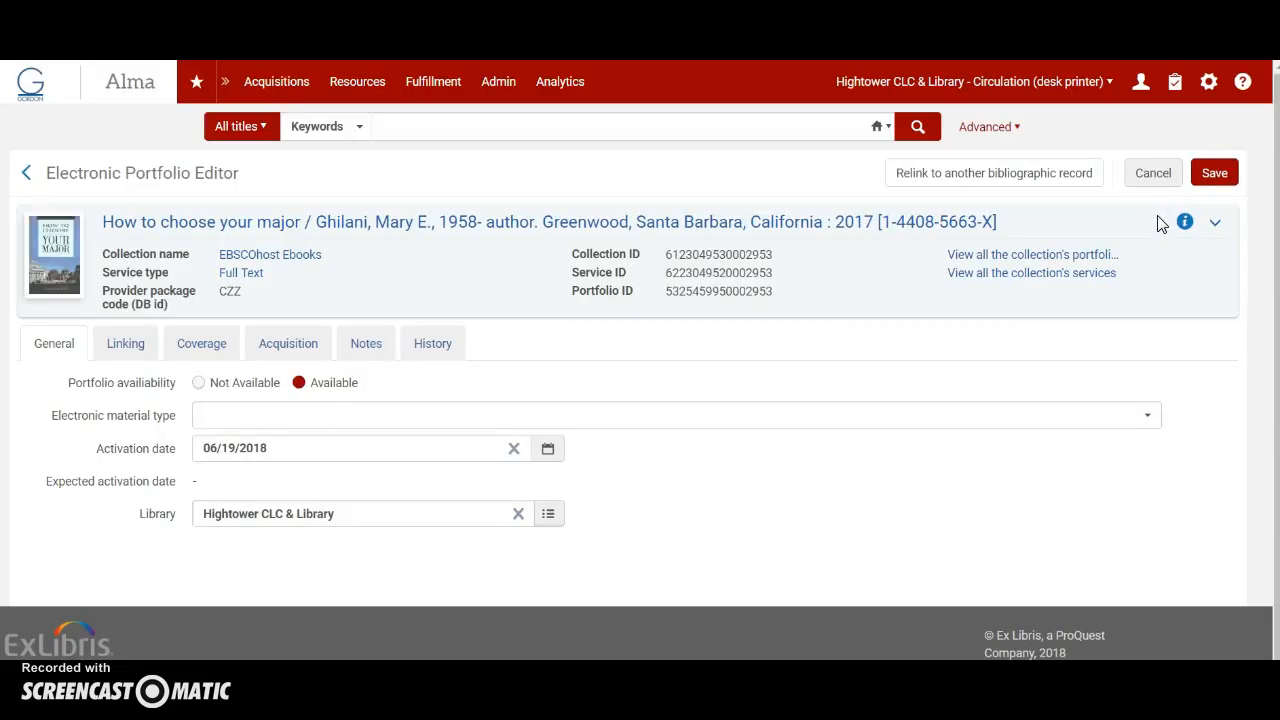
pyautogui.click(124, 352)
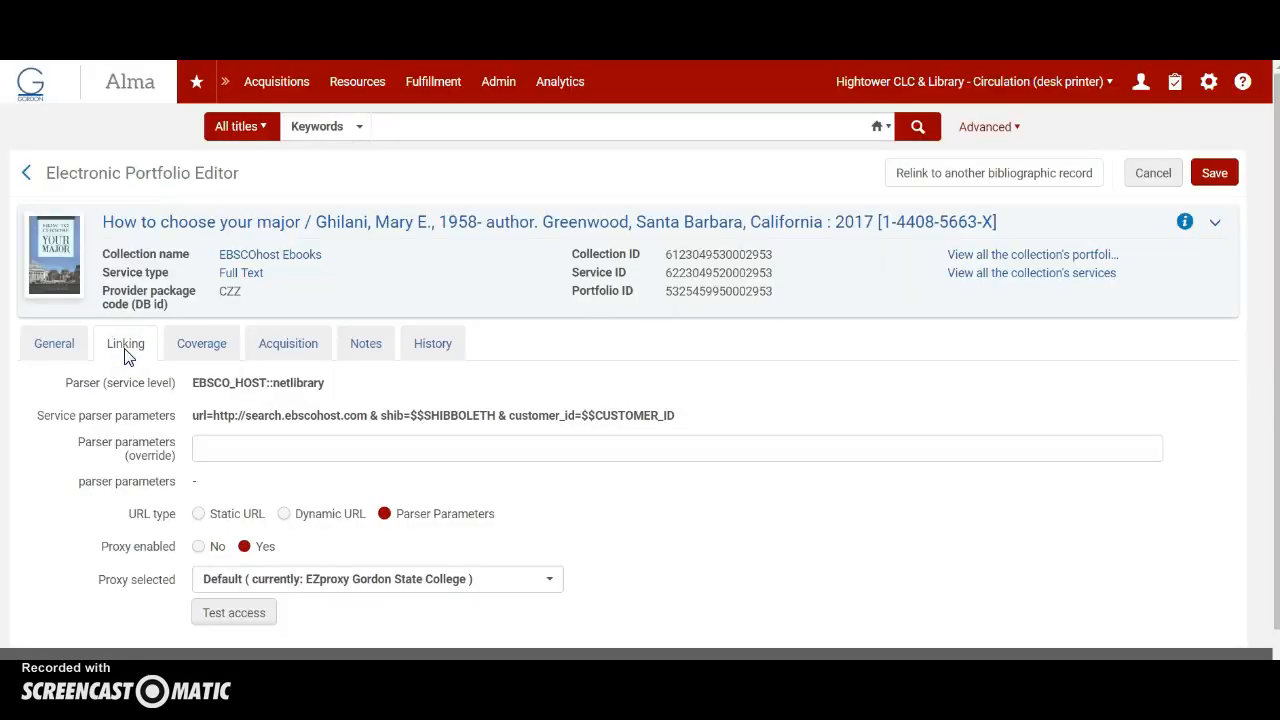
pyautogui.click(199, 513)
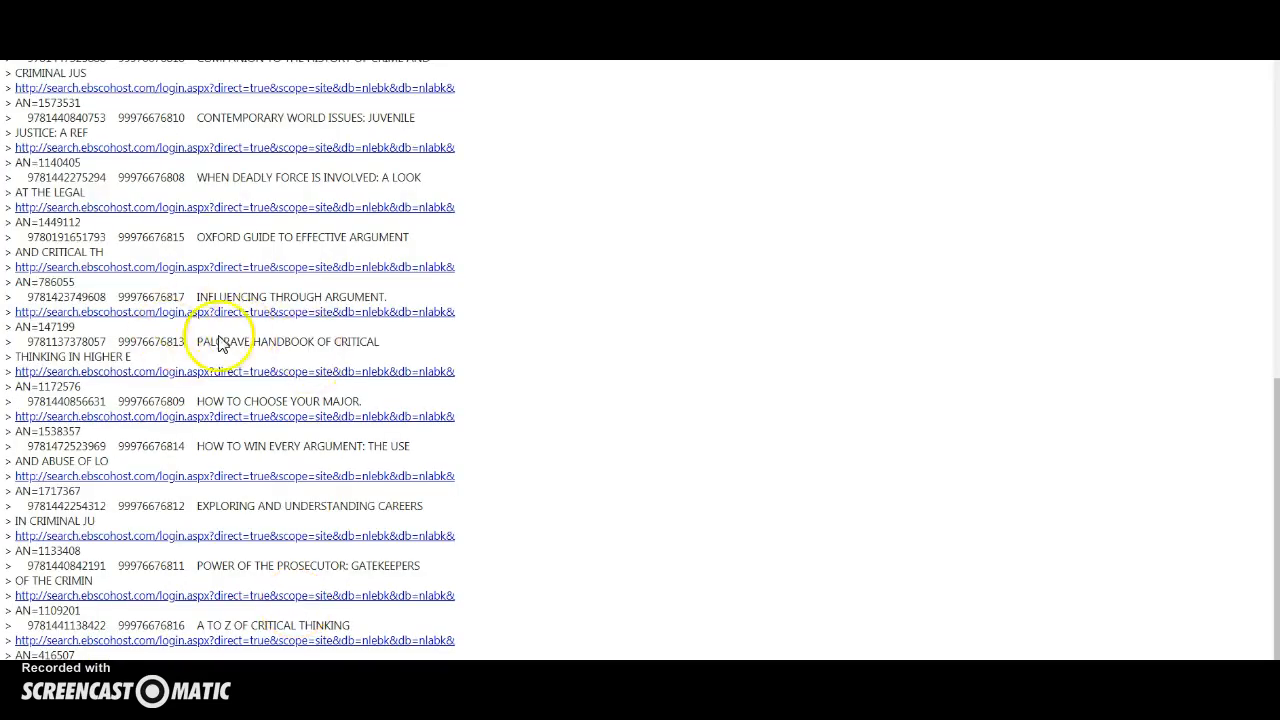
# Copy the "How to choose your major" link, including AN=1538357, from the GOBI notification e-mail into a new Notepad document
pyautogui.scroll(15, 225, 345)
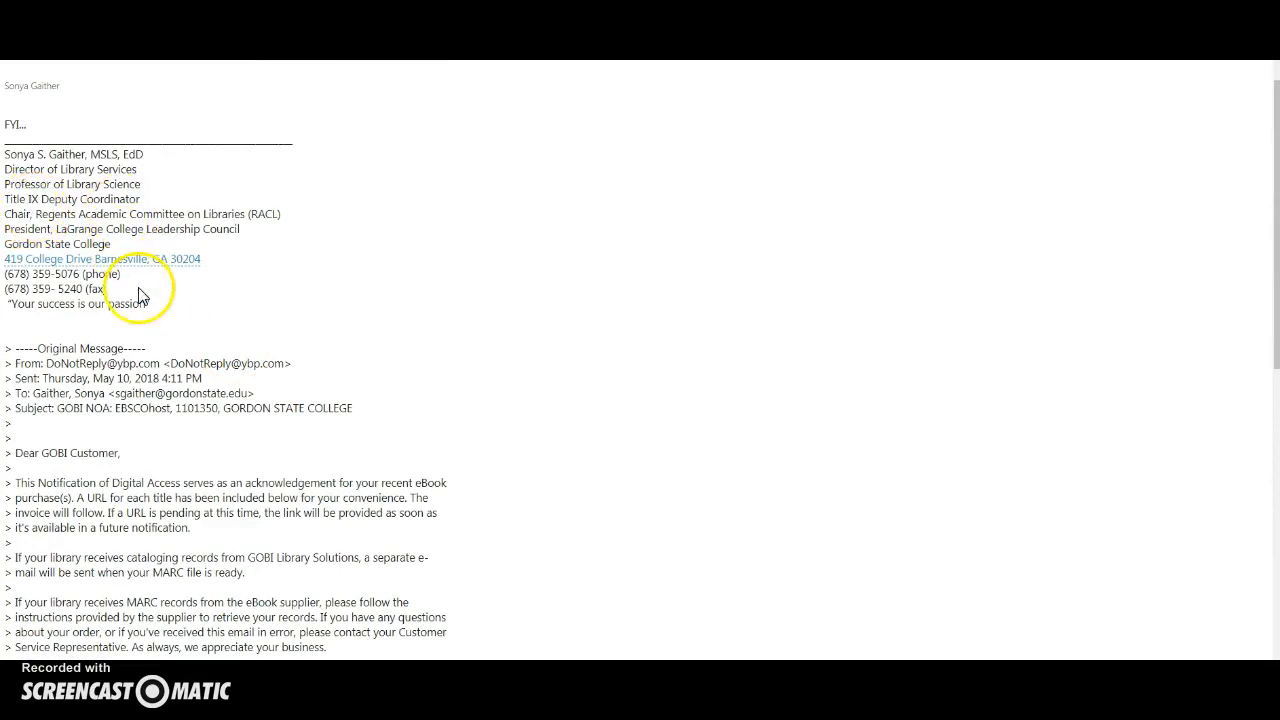
pyautogui.scroll(-1, 86, 358)
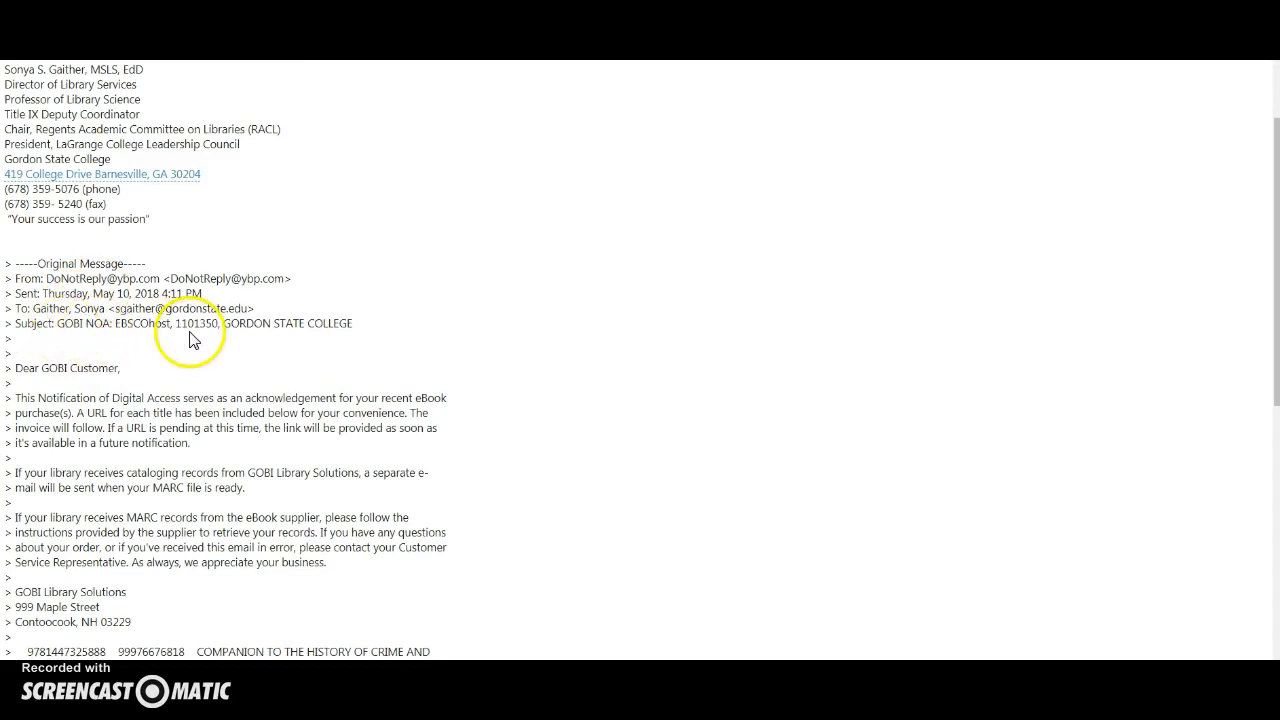
pyautogui.scroll(-2, 223, 427)
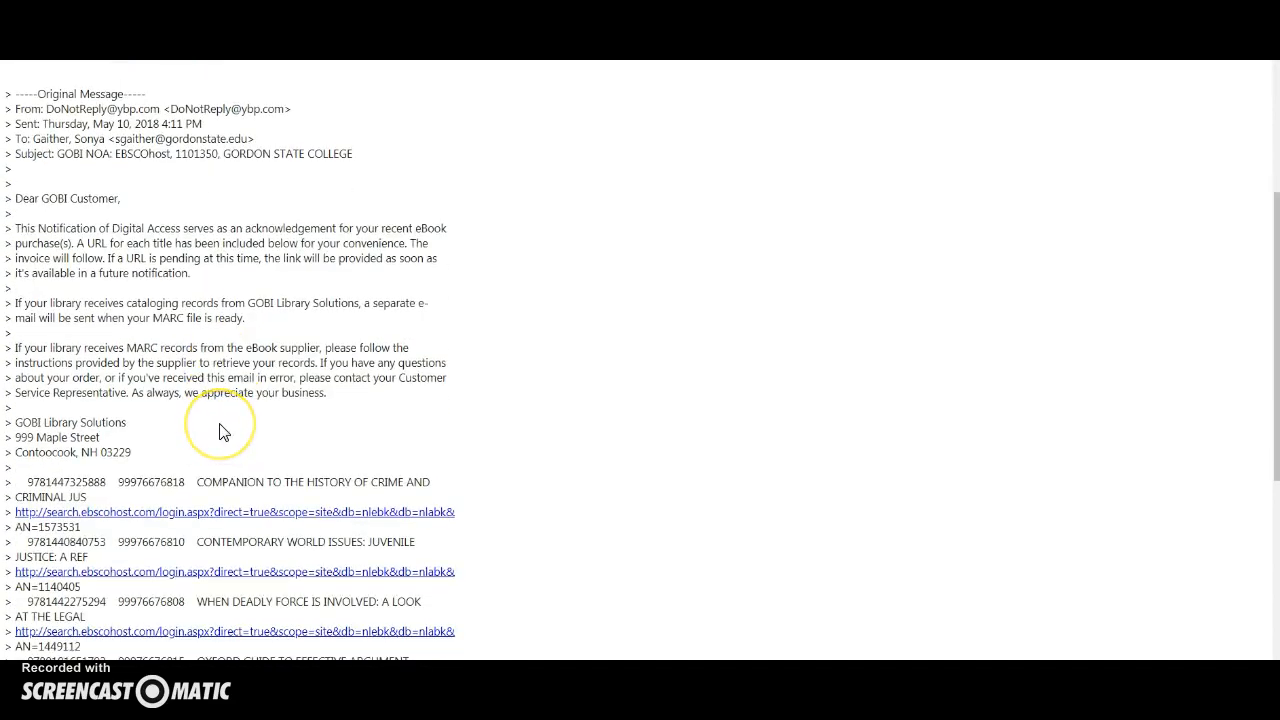
pyautogui.scroll(-3, 223, 432)
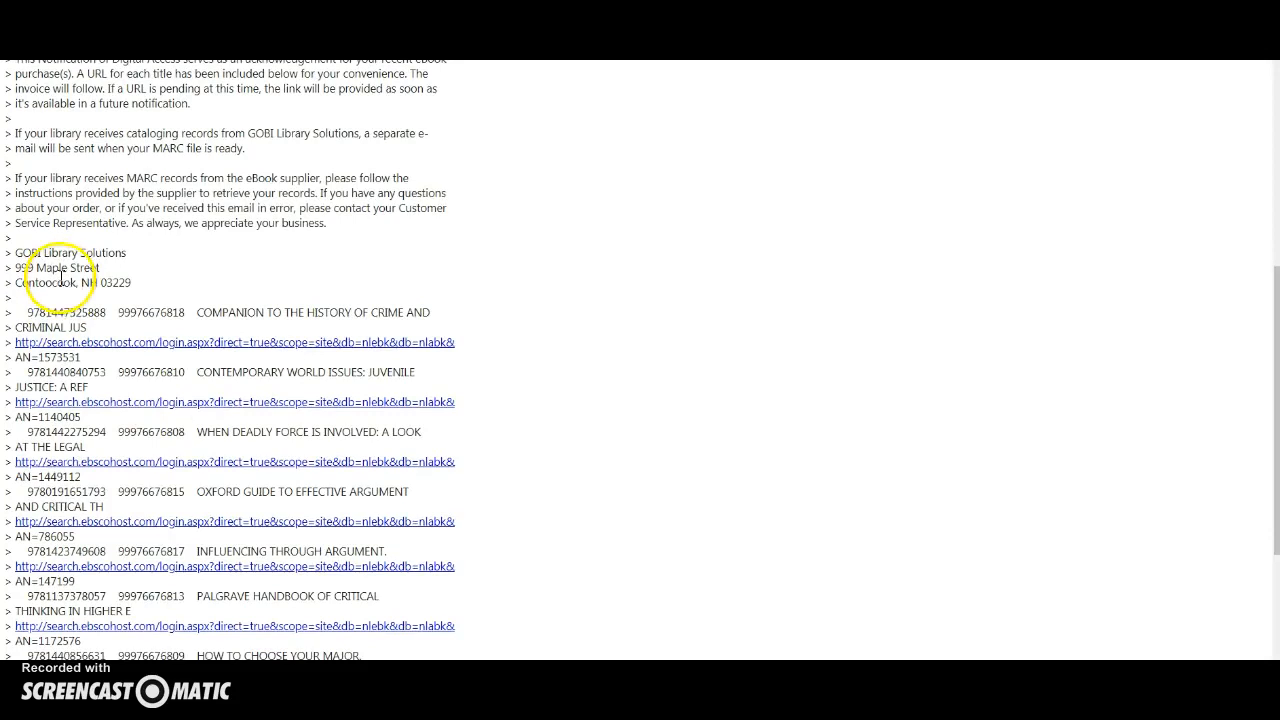
pyautogui.scroll(-3, 78, 352)
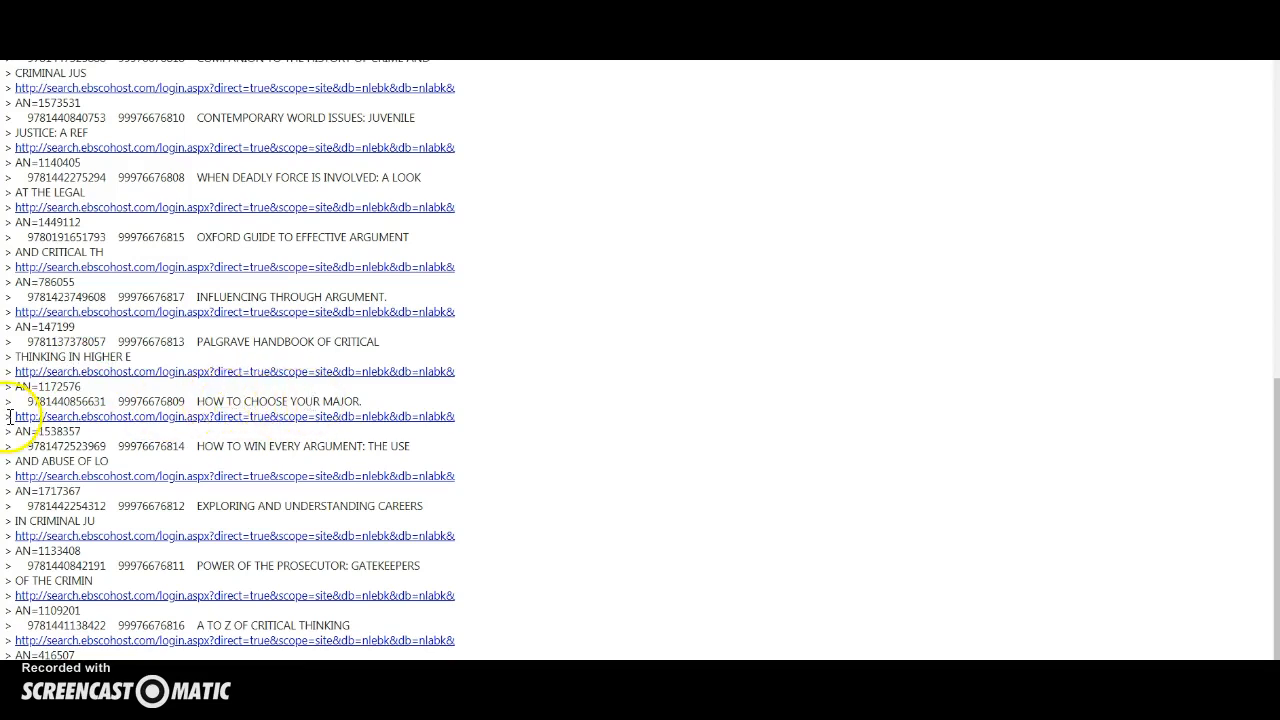
pyautogui.moveTo(7, 416); pyautogui.dragTo(93, 432)
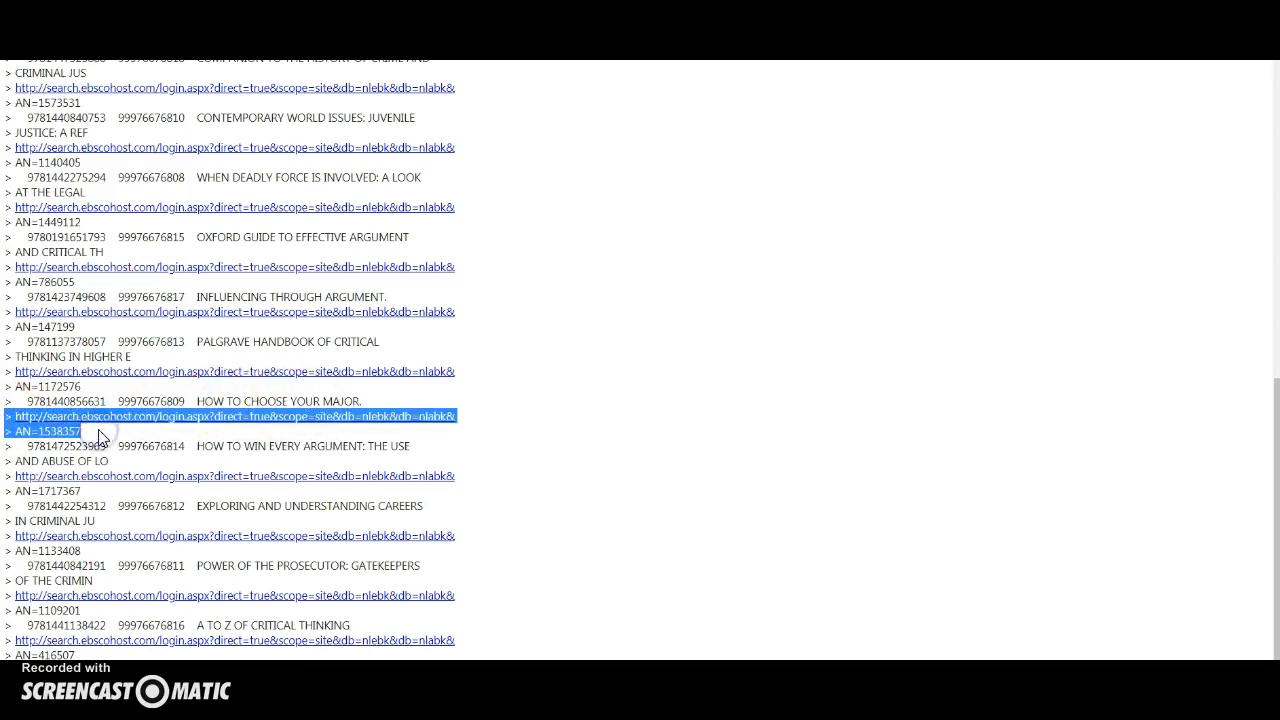
pyautogui.press('super')
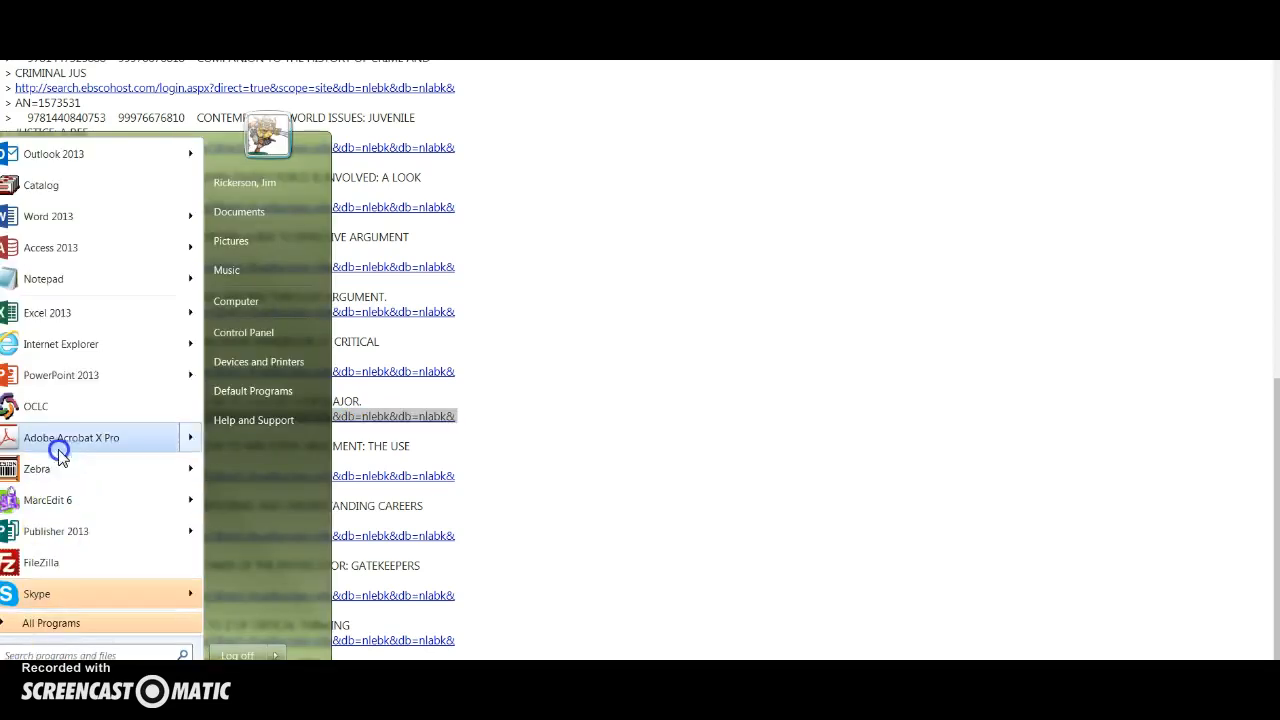
pyautogui.click(72, 281)
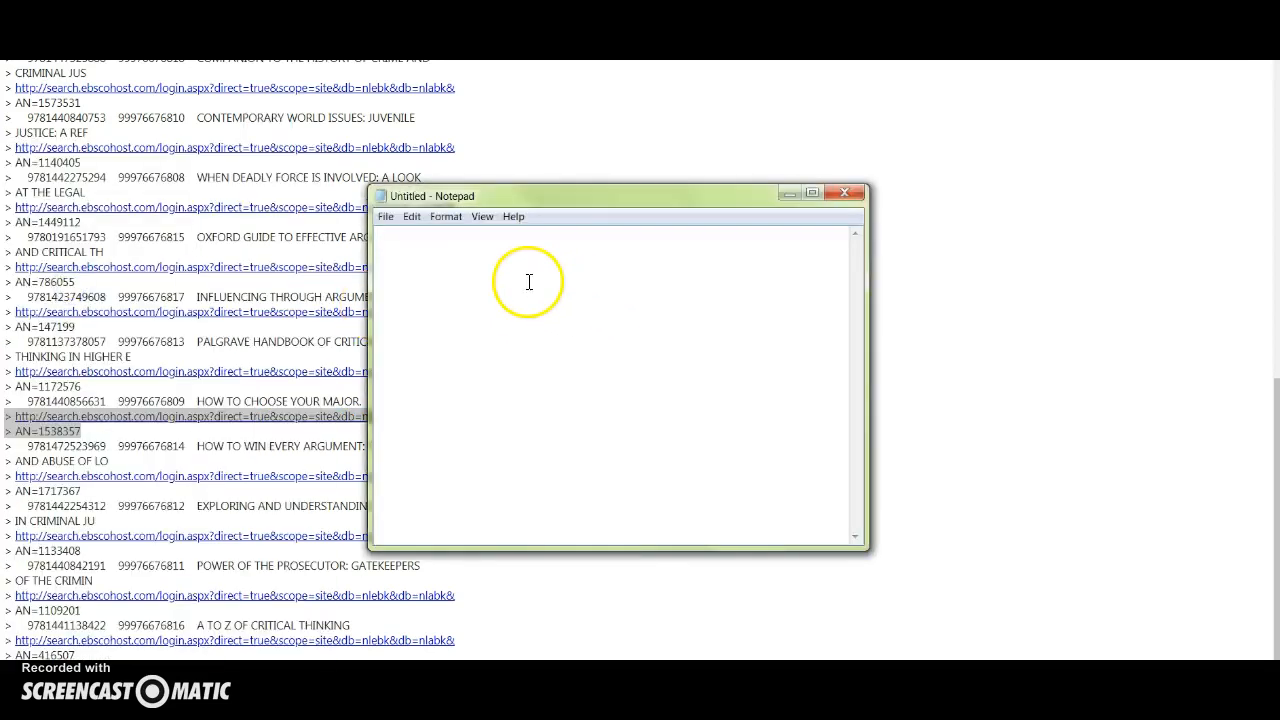
pyautogui.write('> http://search.ebscohost.com/login.aspx?direct=true&scope=site&db=nlebk&db=nlabk& > AN=1538357')
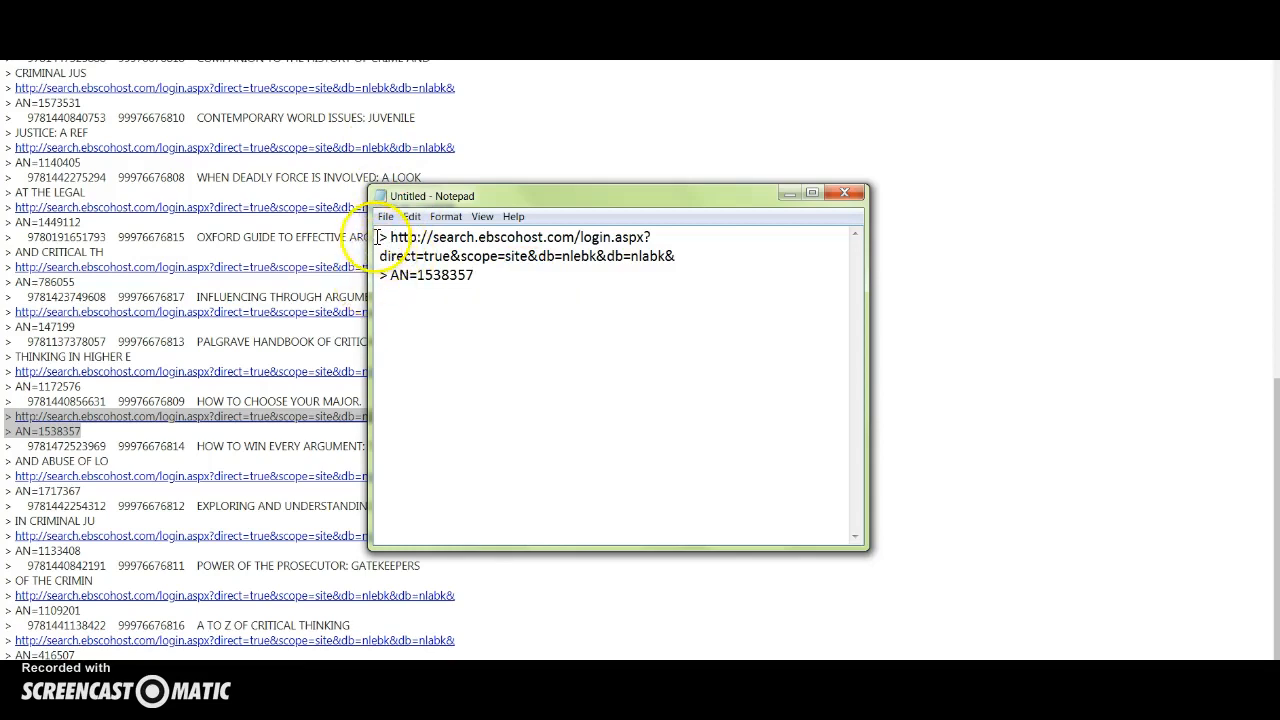
# Remove the ">" quote marks and the line break so the pasted EBSCOhost link forms one continuous URL ending in AN=1538357
pyautogui.click(508, 296)
pyautogui.press('Delete')
pyautogui.press('Delete')
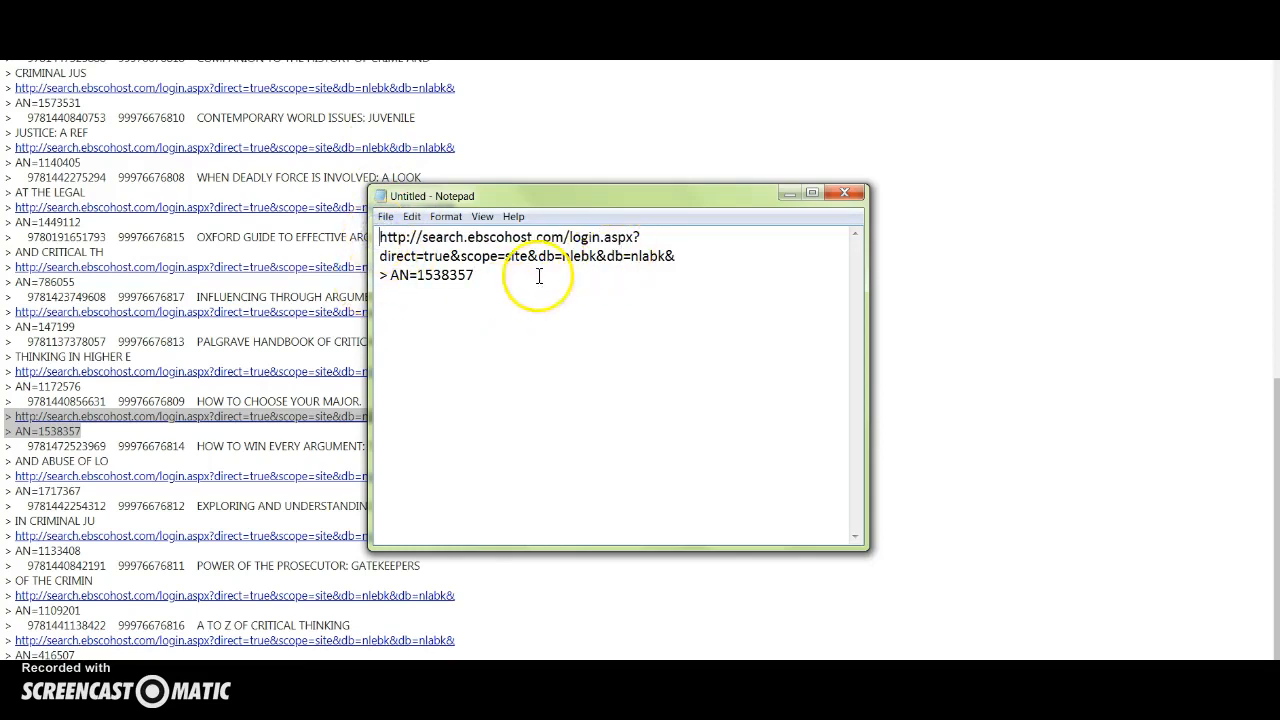
pyautogui.click(380, 276)
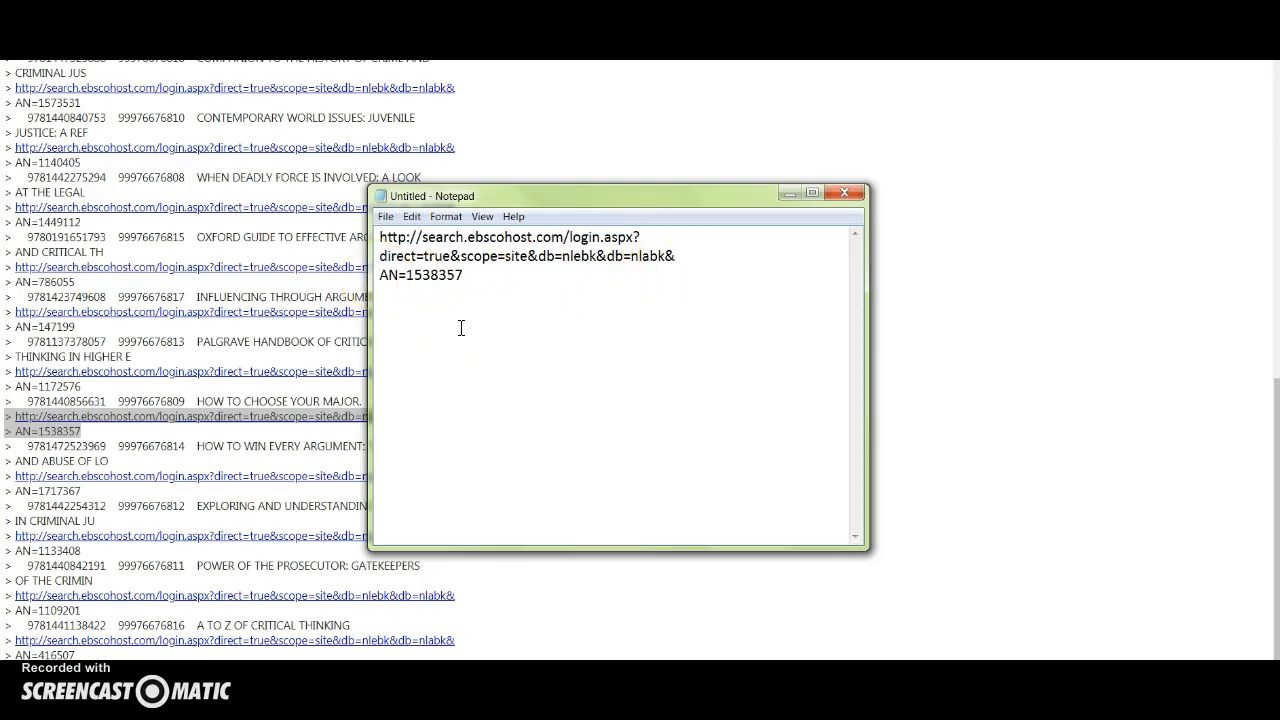
pyautogui.moveTo(868, 394); pyautogui.dragTo(1247, 401)
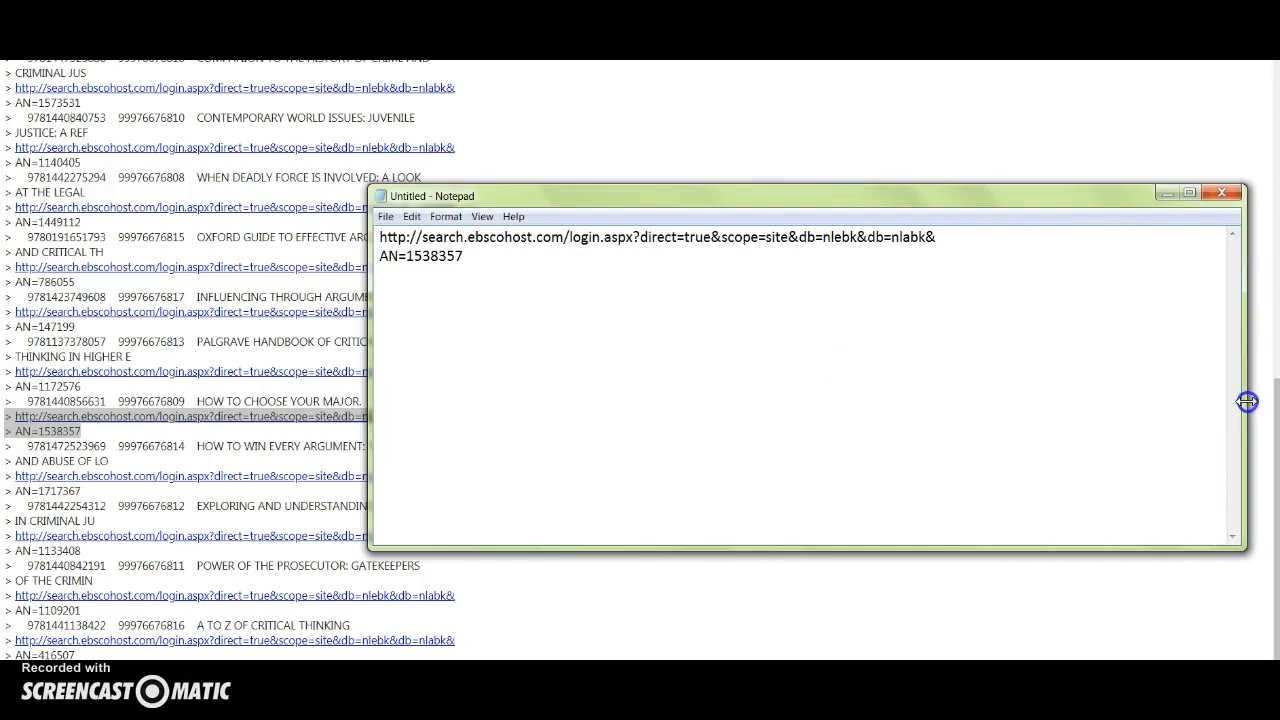
pyautogui.click(944, 237)
pyautogui.press('Delete')
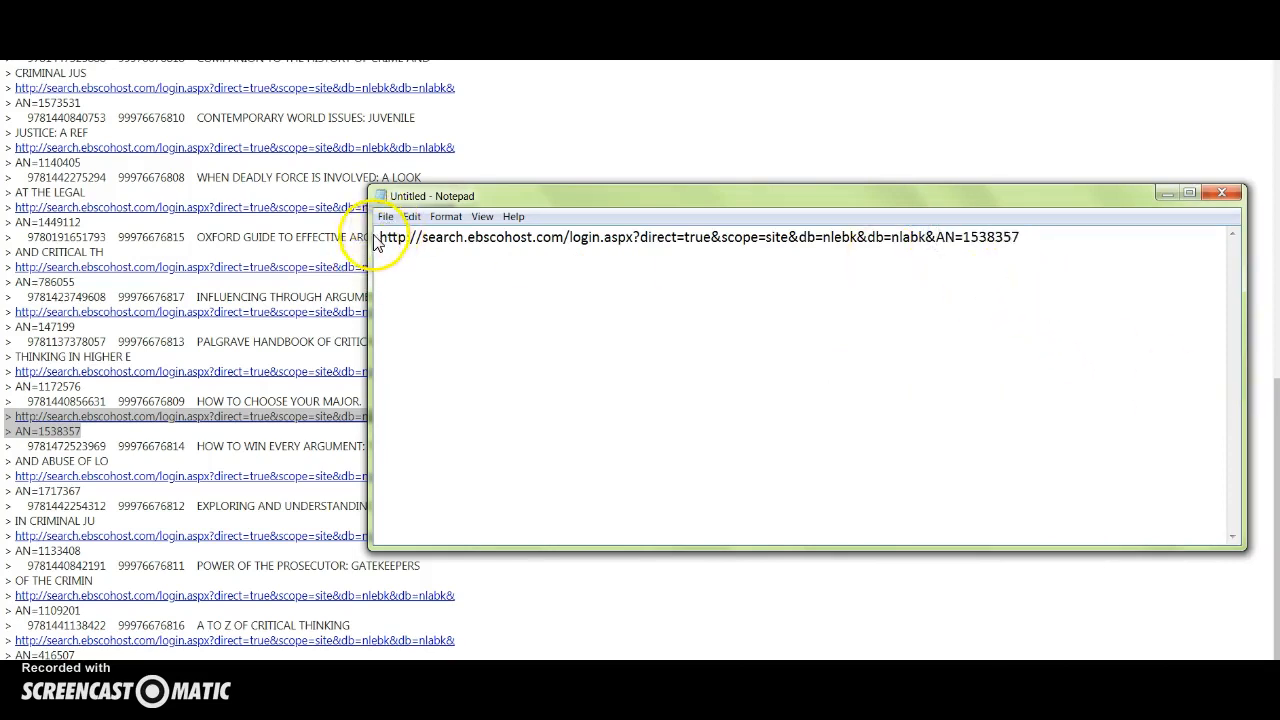
# Copy the complete EBSCOhost URL from Notepad and switch back to the portfolio's linking settings in Alma
pyautogui.moveTo(381, 236); pyautogui.dragTo(1023, 241)
pyautogui.hotkey('ctrl', 'c')
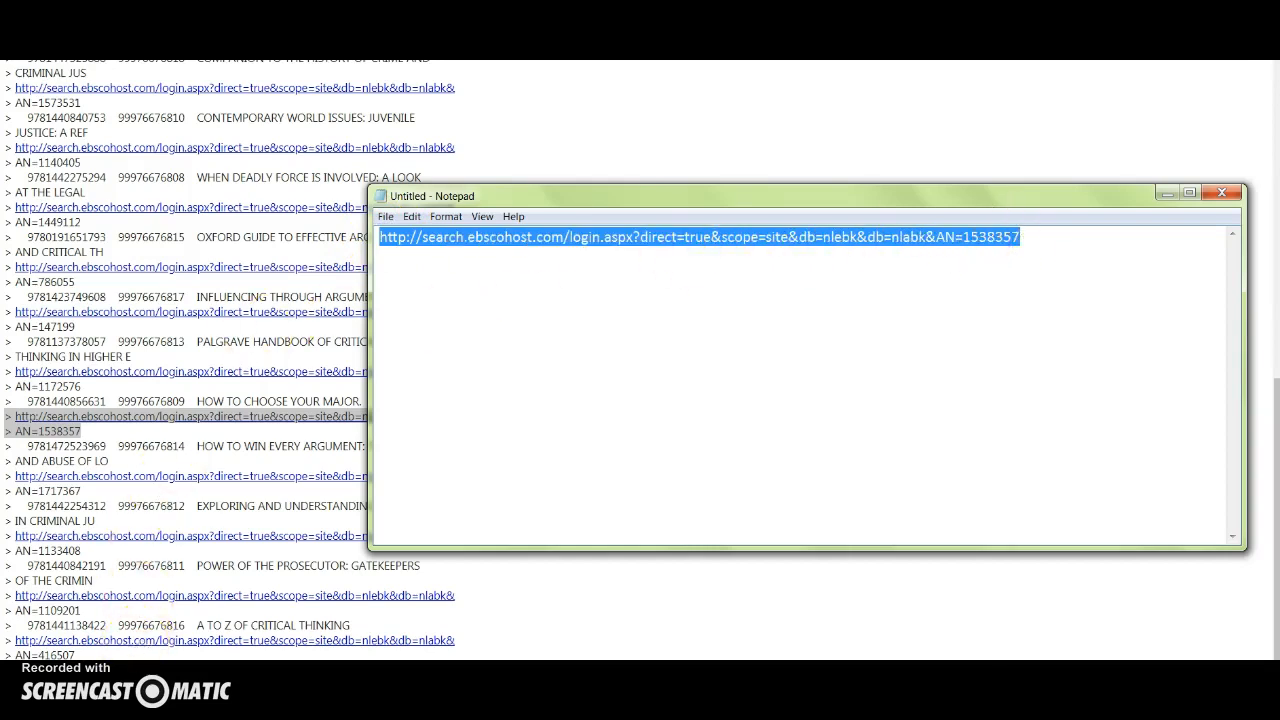
pyautogui.moveTo(133, 655)
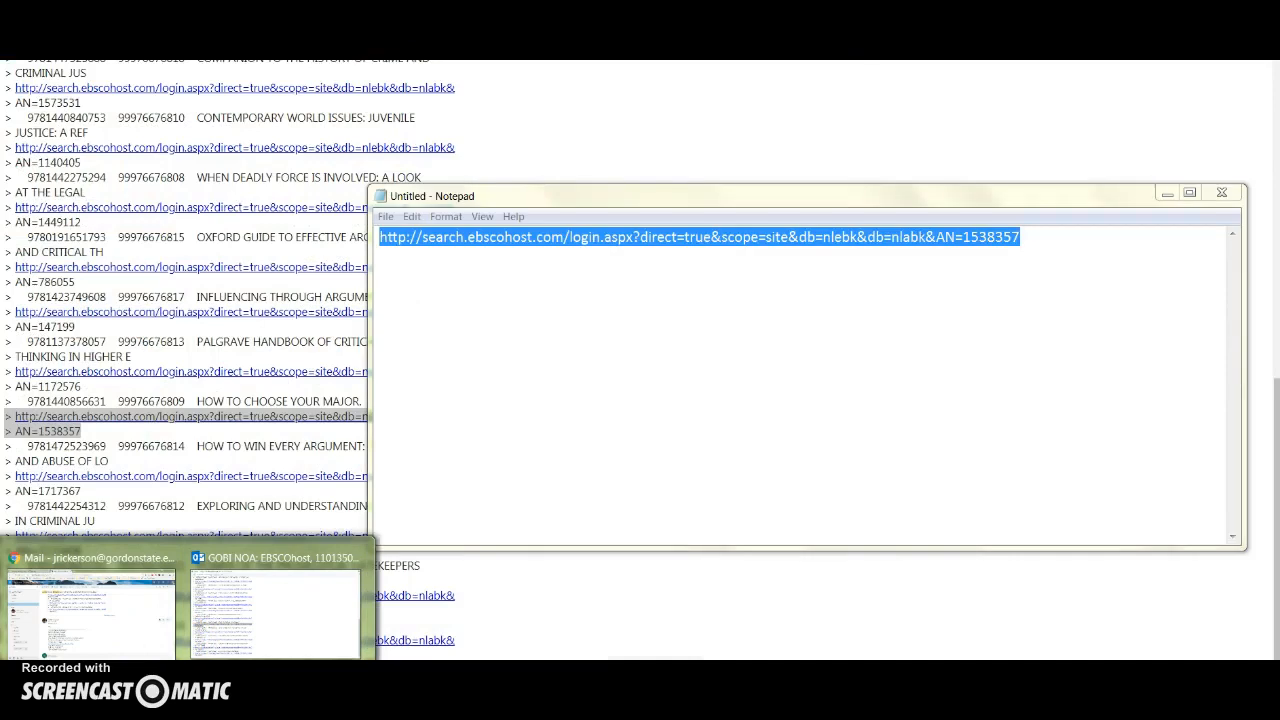
pyautogui.click(90, 610)
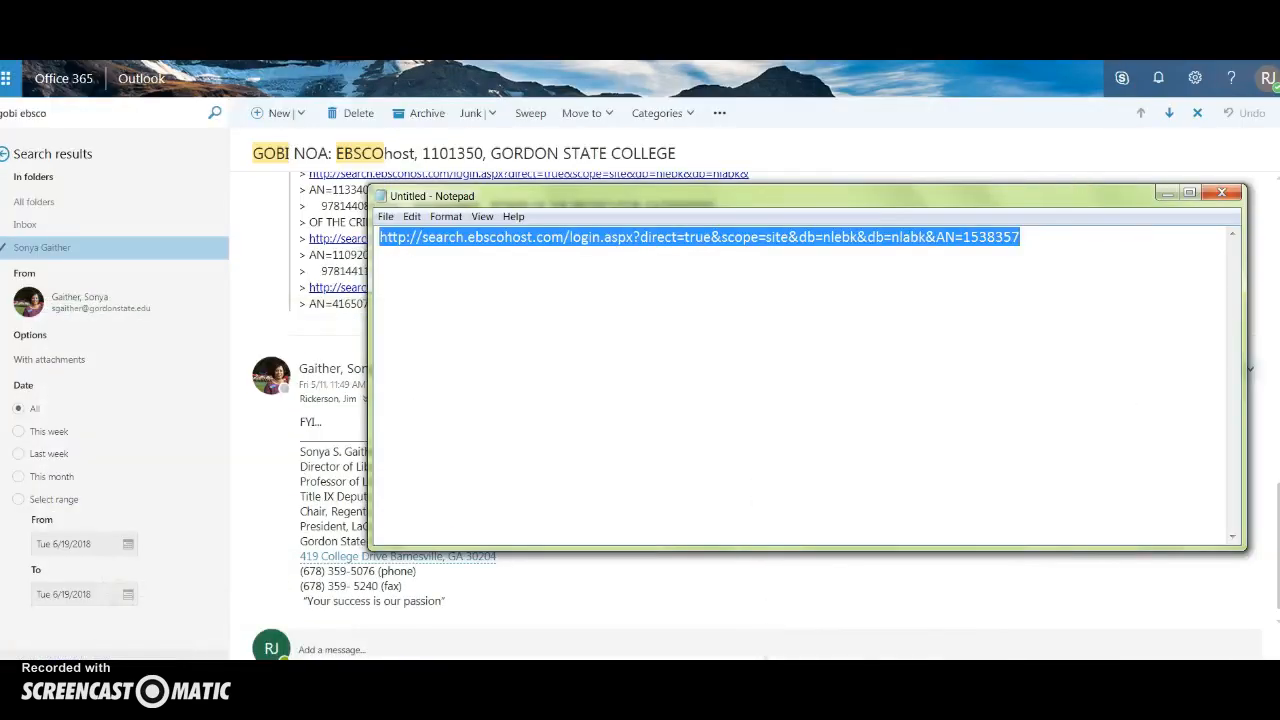
pyautogui.hotkey('alt', 'Tab')
pyautogui.hotkey('ctrl', 't')
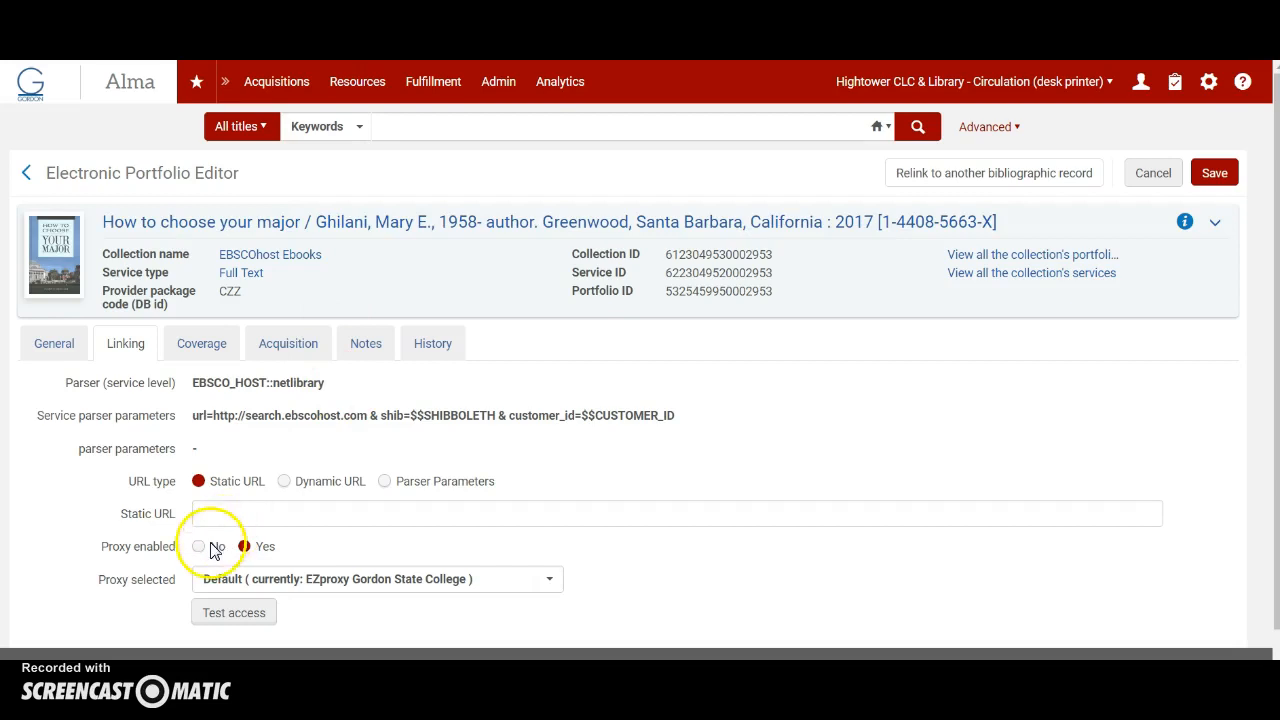
# Paste the copied EBSCOhost link as the portfolio's static URL and test access through to the e-book's PDF full text
pyautogui.click(226, 513)
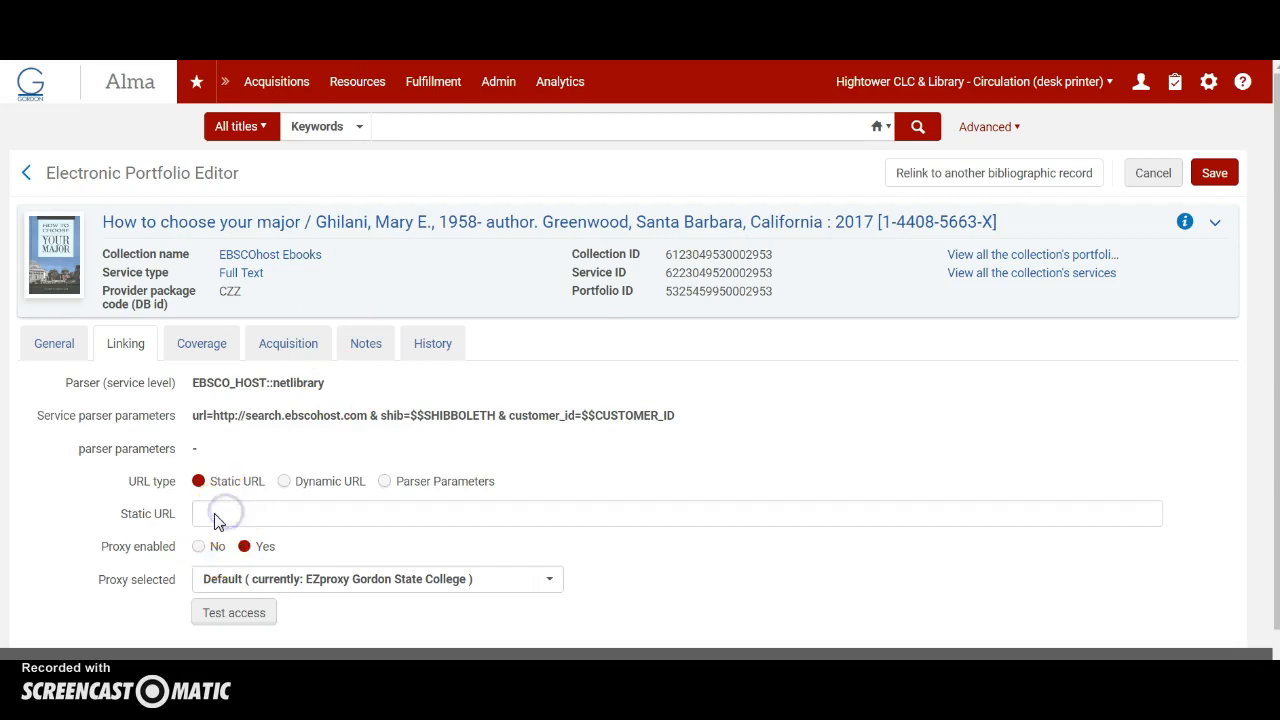
pyautogui.hotkey('ctrl', 'v')
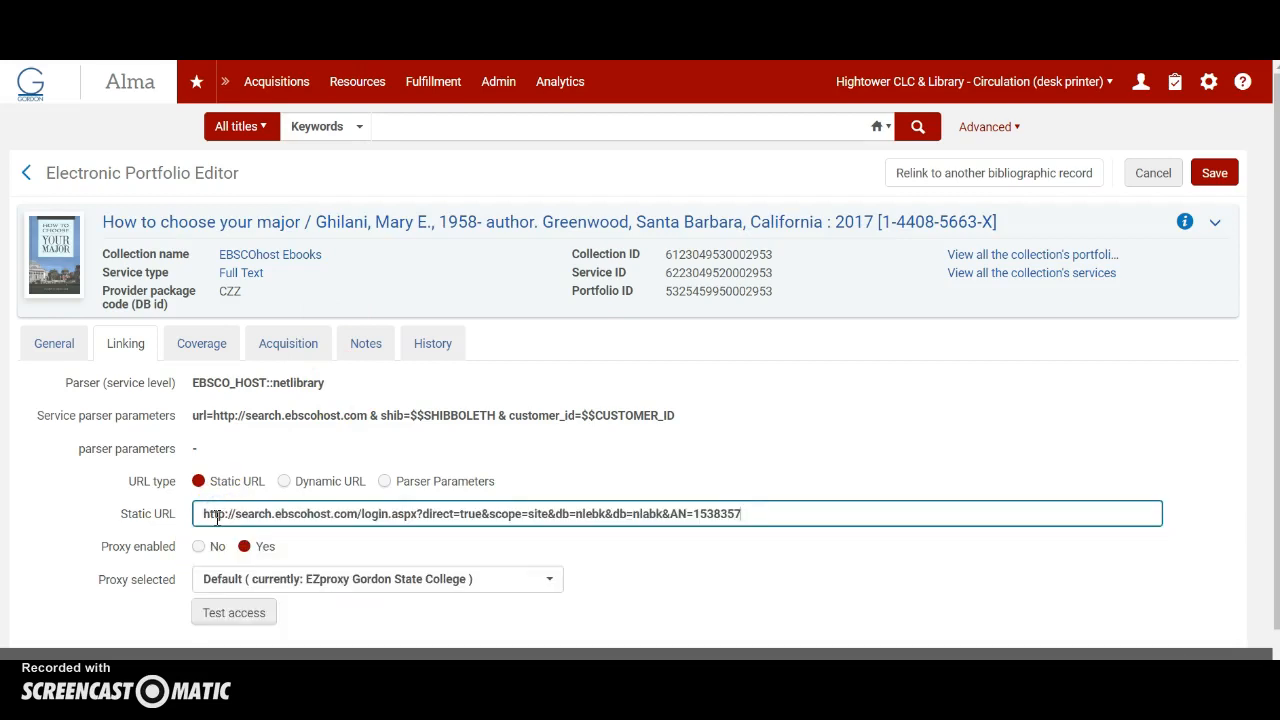
pyautogui.click(237, 617)
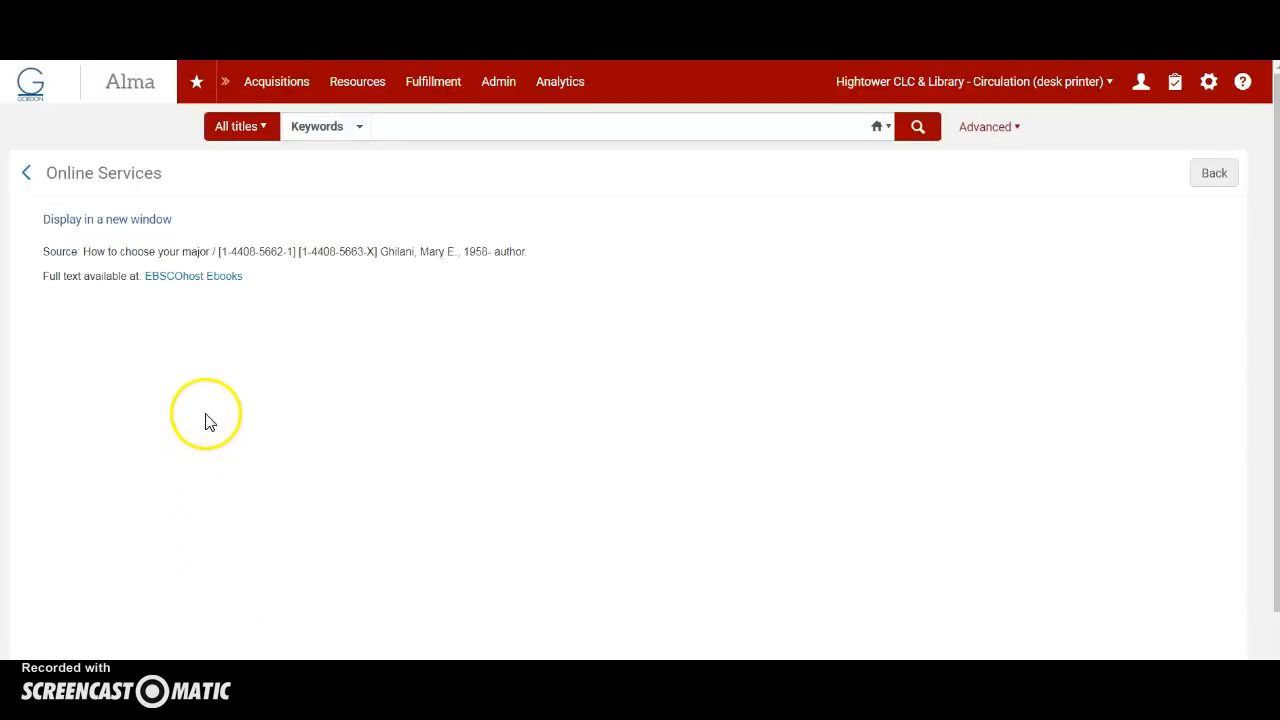
pyautogui.click(197, 277)
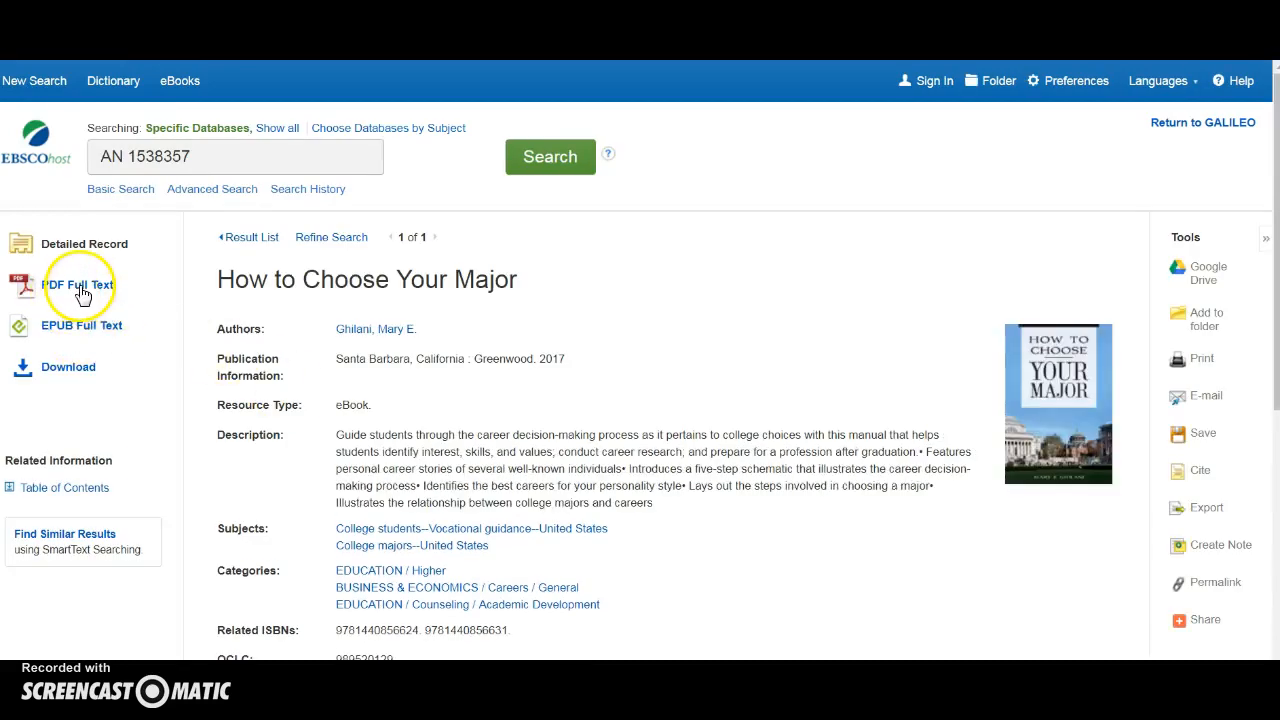
pyautogui.click(80, 286)
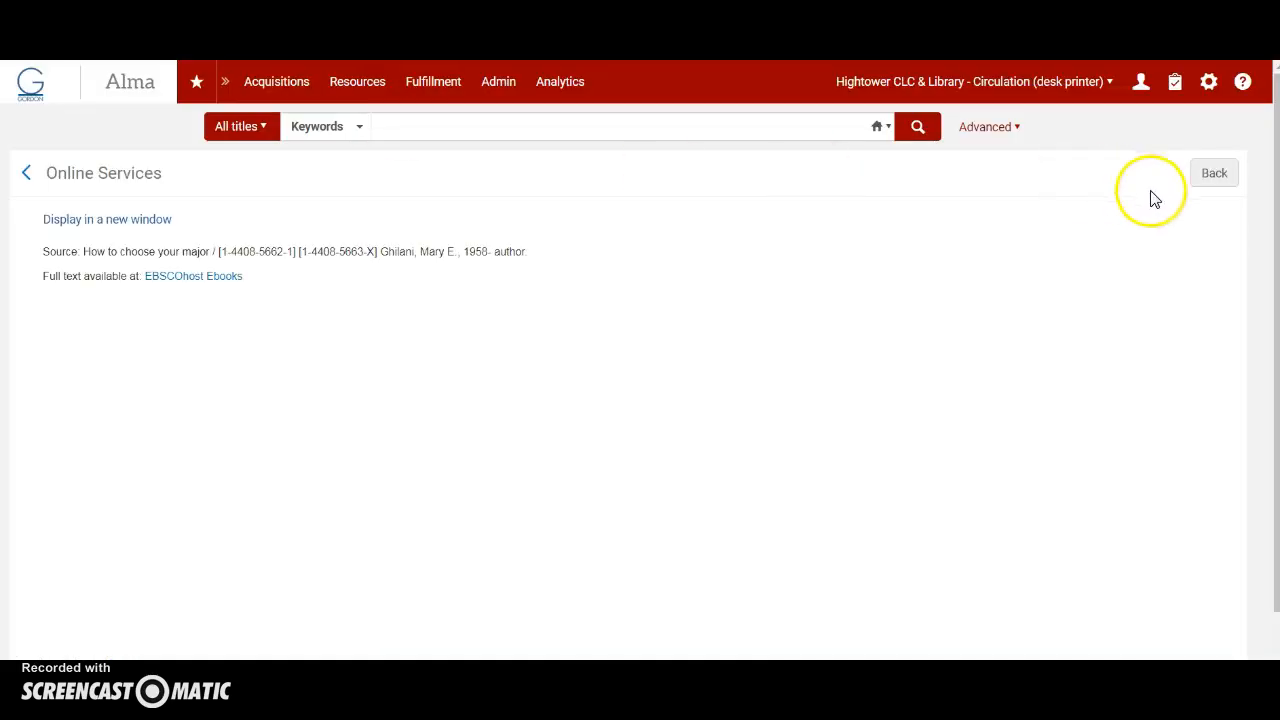
pyautogui.click(1202, 172)
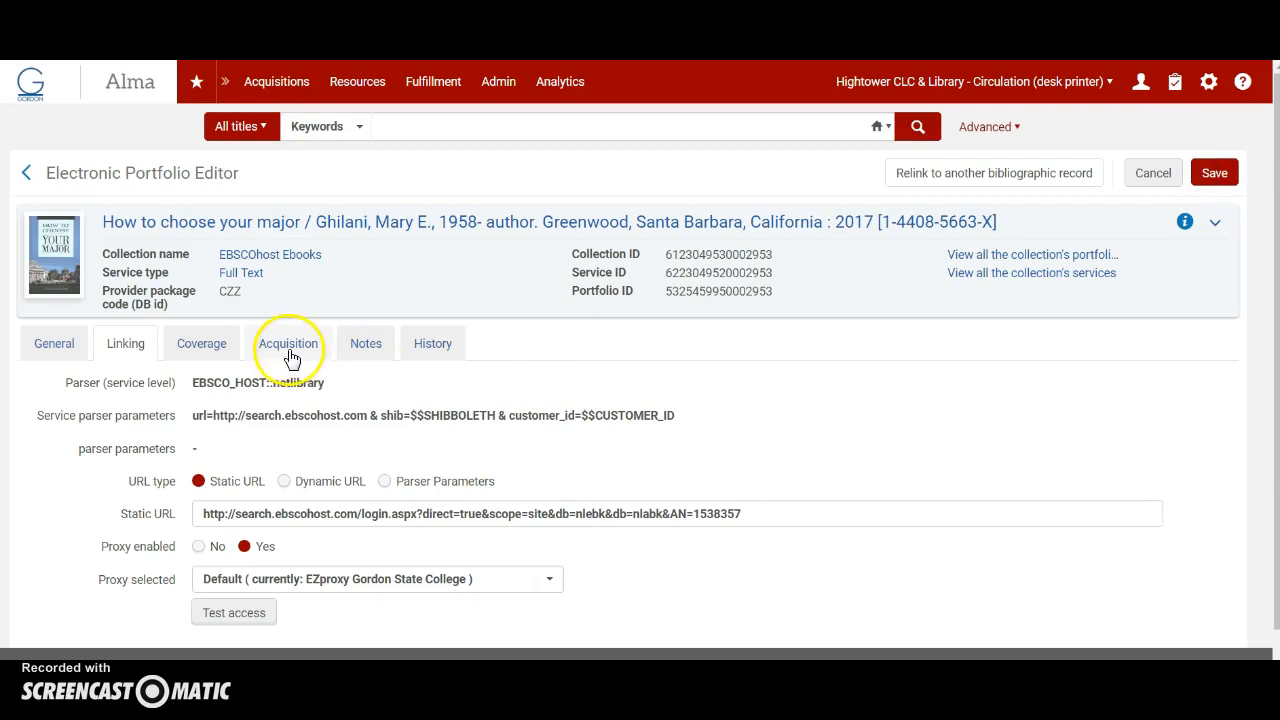
# Assign the purchase order line for "How to choose your major" to the portfolio's acquisition details and save the portfolio
pyautogui.click(288, 346)
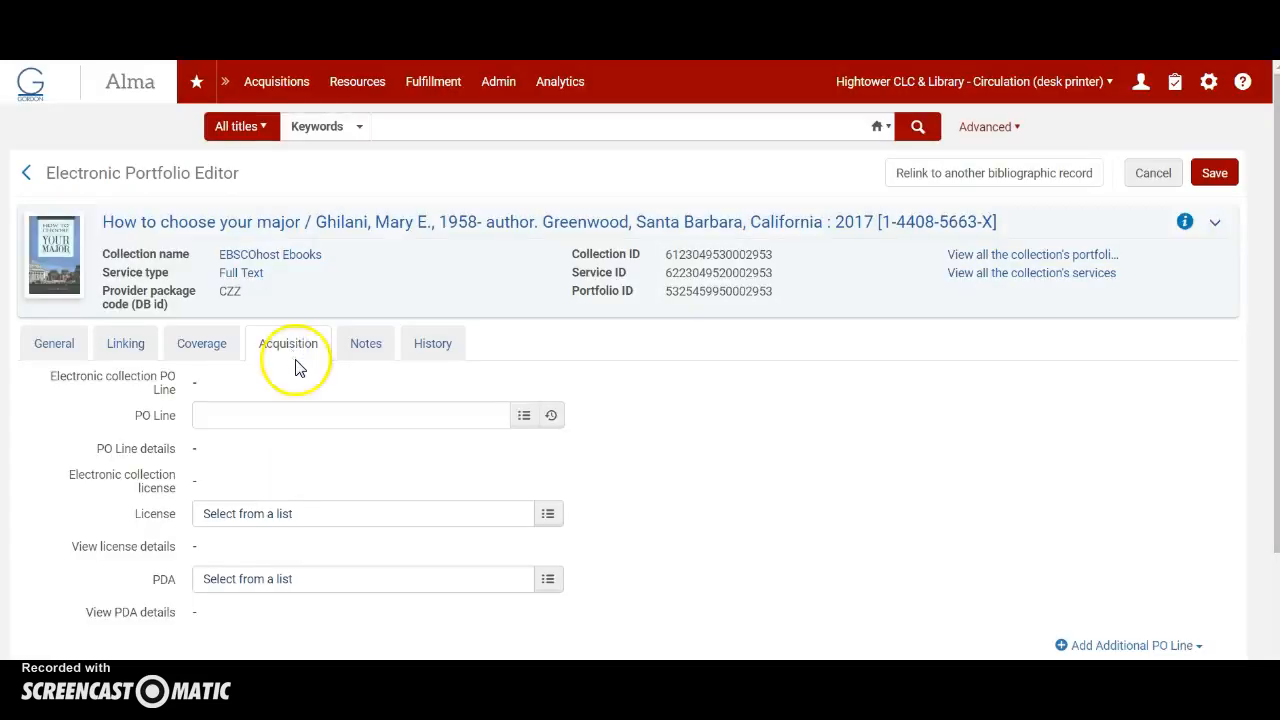
pyautogui.click(328, 412)
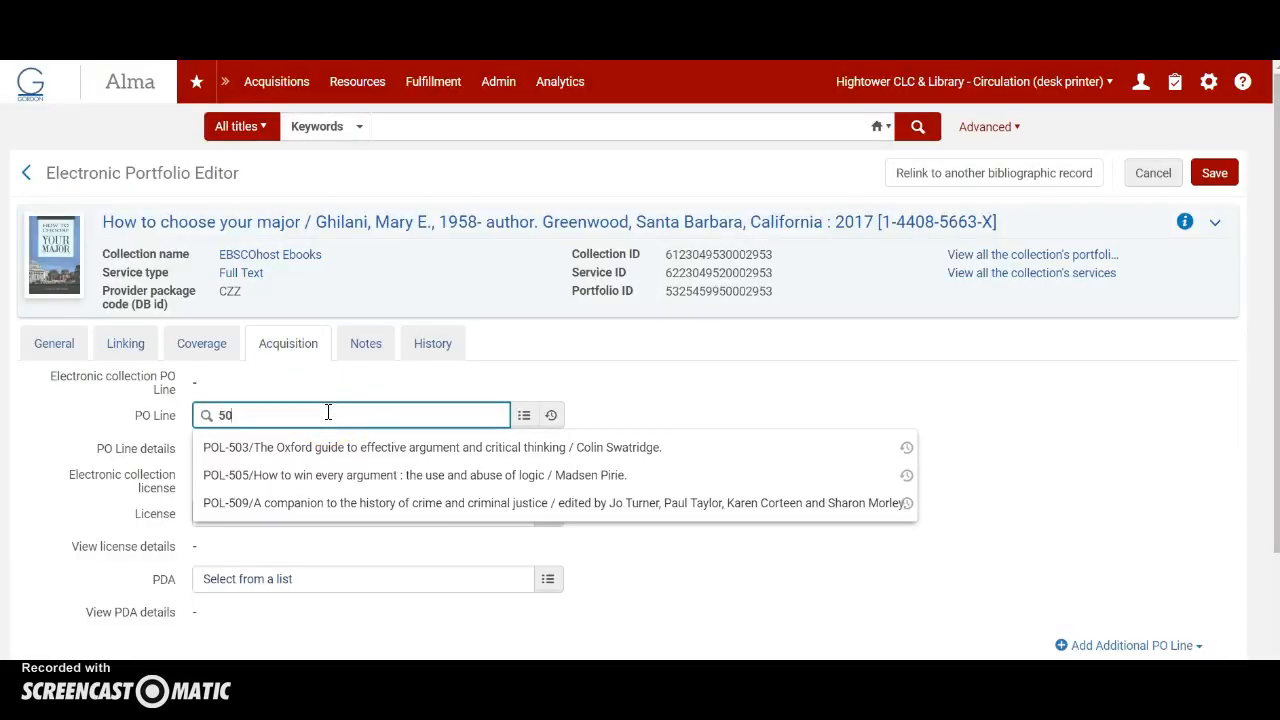
pyautogui.click(265, 450)
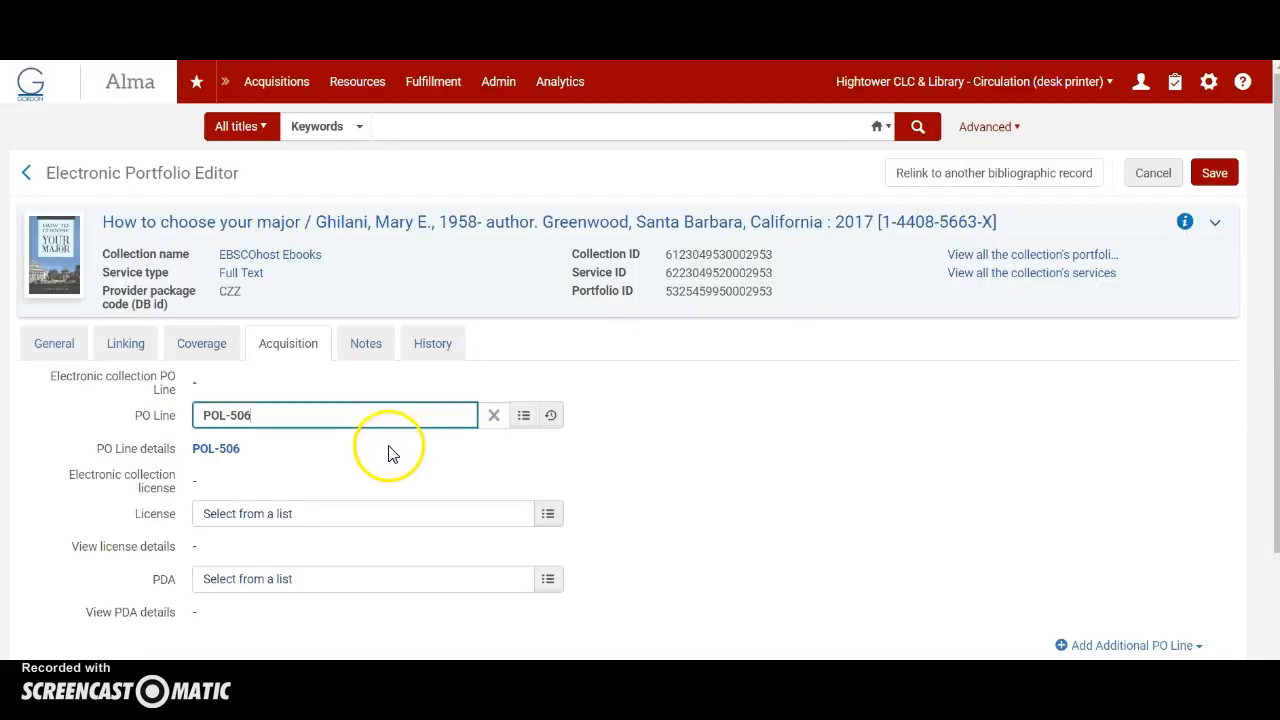
pyautogui.click(1215, 173)
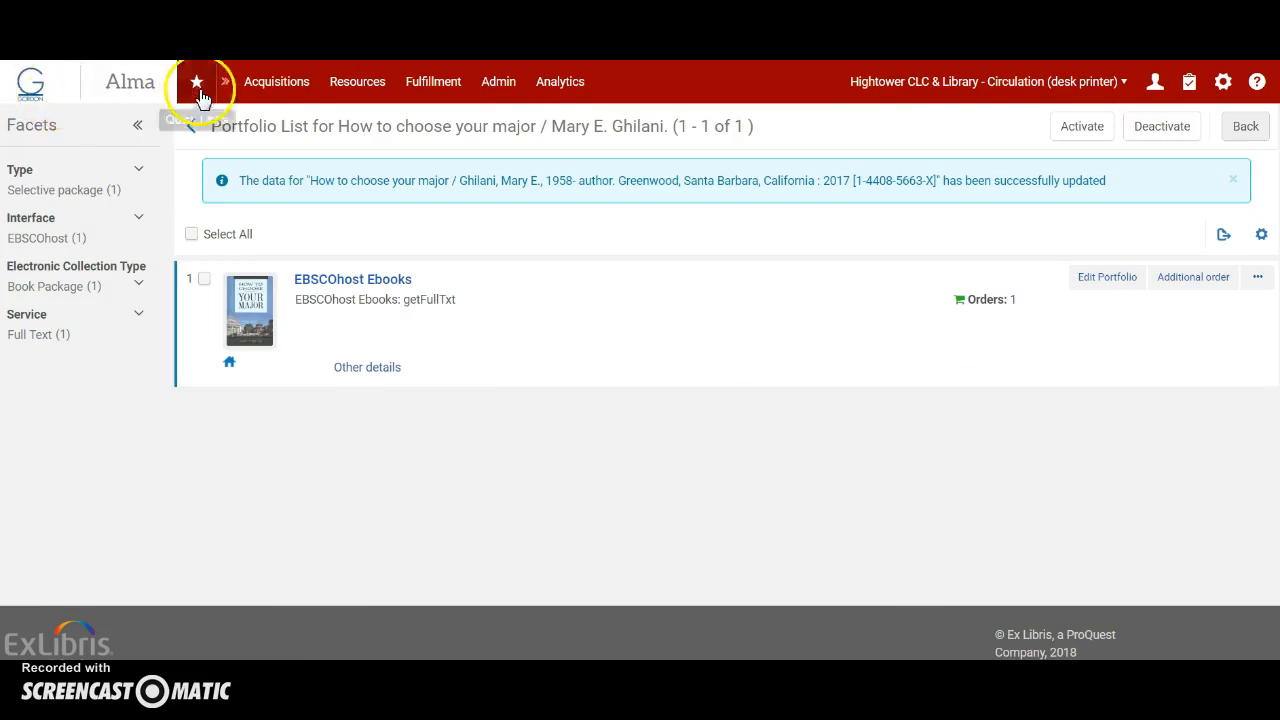
# Return to the Alma home page and search the order lines by the e-book's purchase order number
pyautogui.click(33, 90)
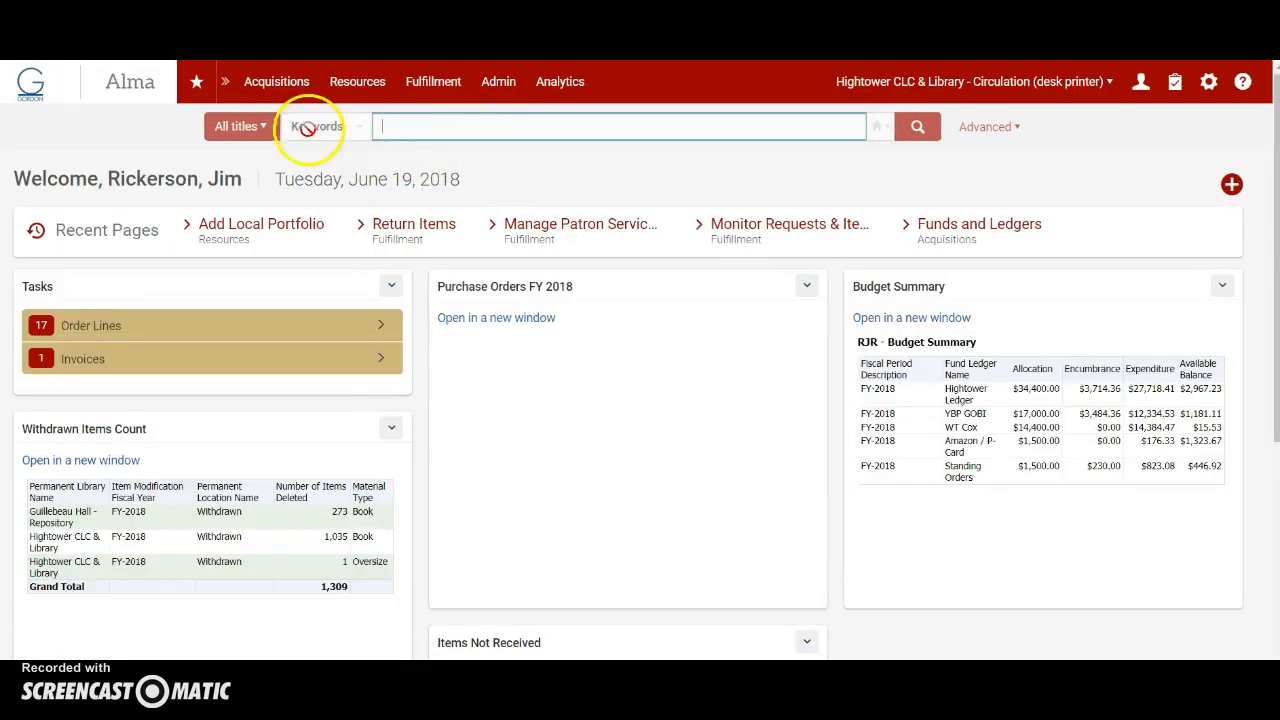
pyautogui.click(262, 128)
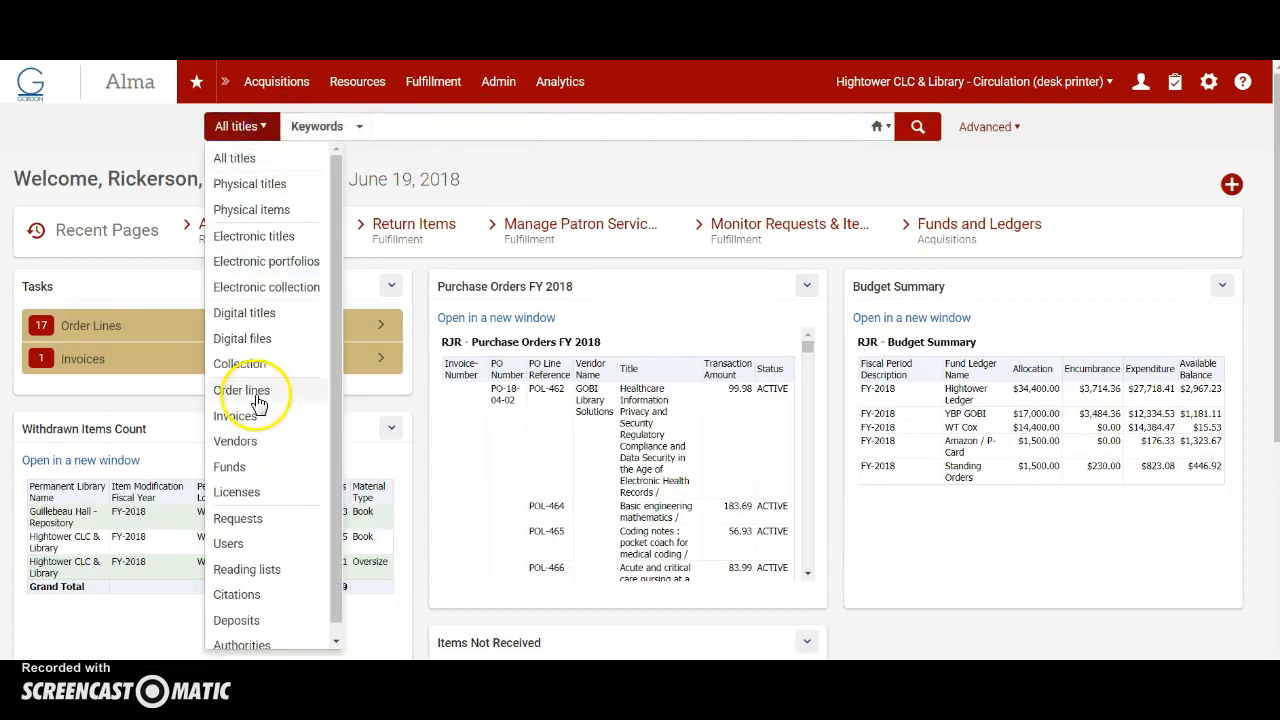
pyautogui.click(256, 397)
pyautogui.click(406, 125)
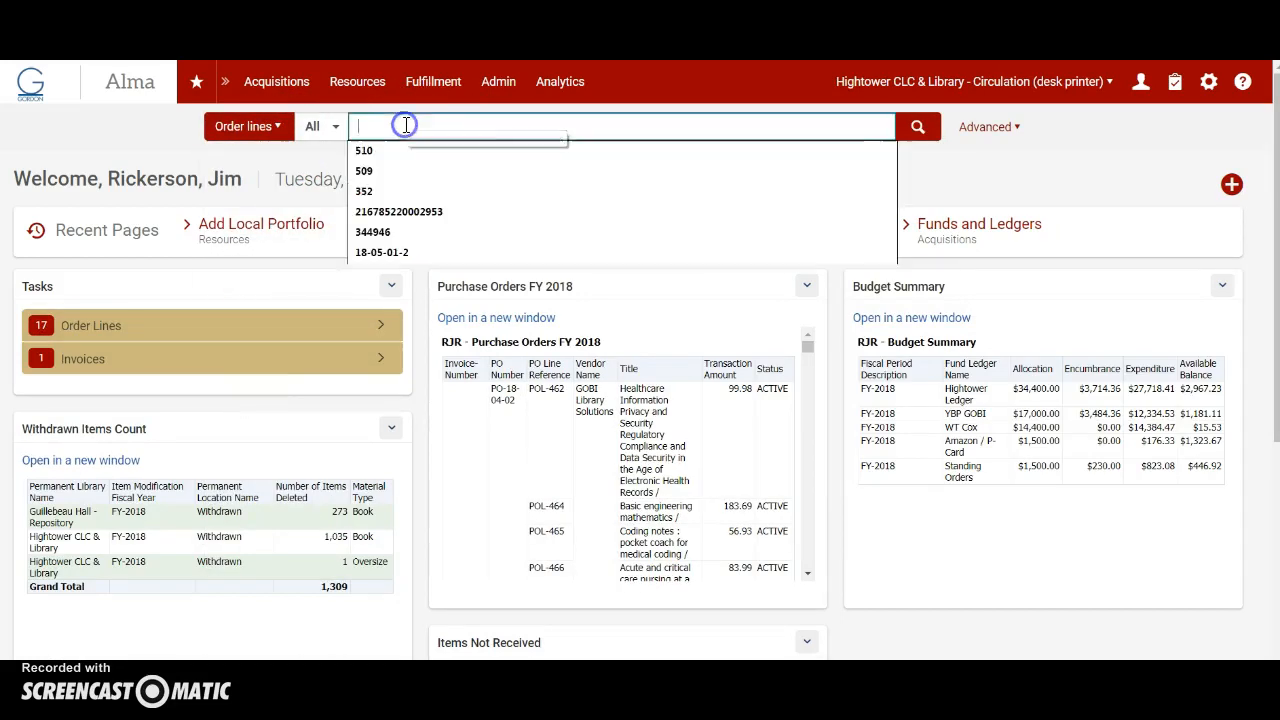
pyautogui.write('18-05-01-2')
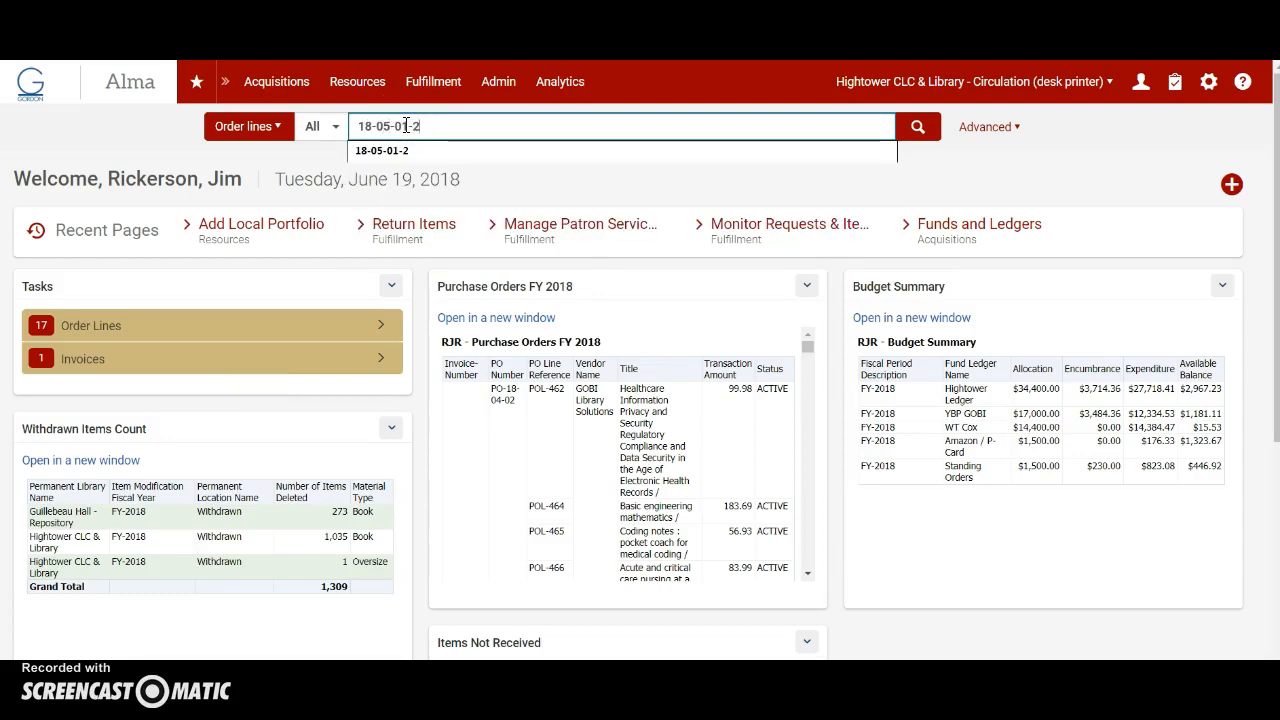
pyautogui.click(918, 126)
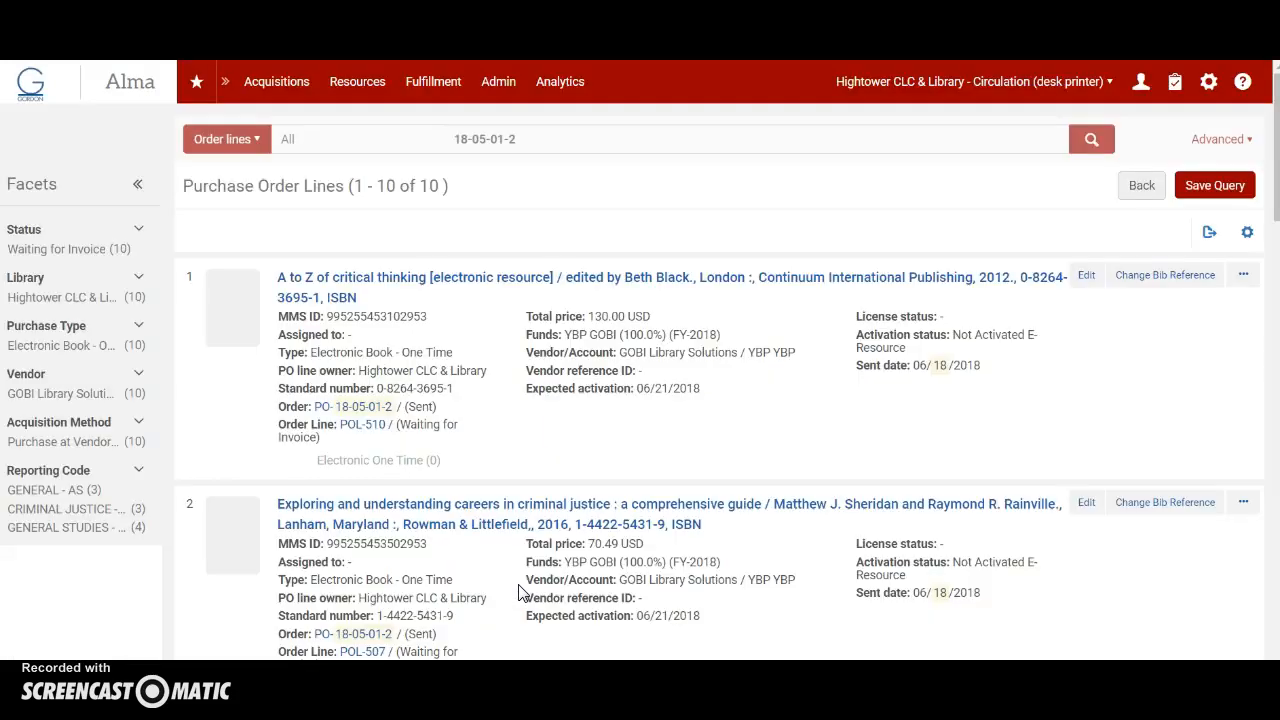
# Check the activation status of the "How to choose your major" order line and expand its Electronic One Time details
pyautogui.scroll(-3, 518, 593)
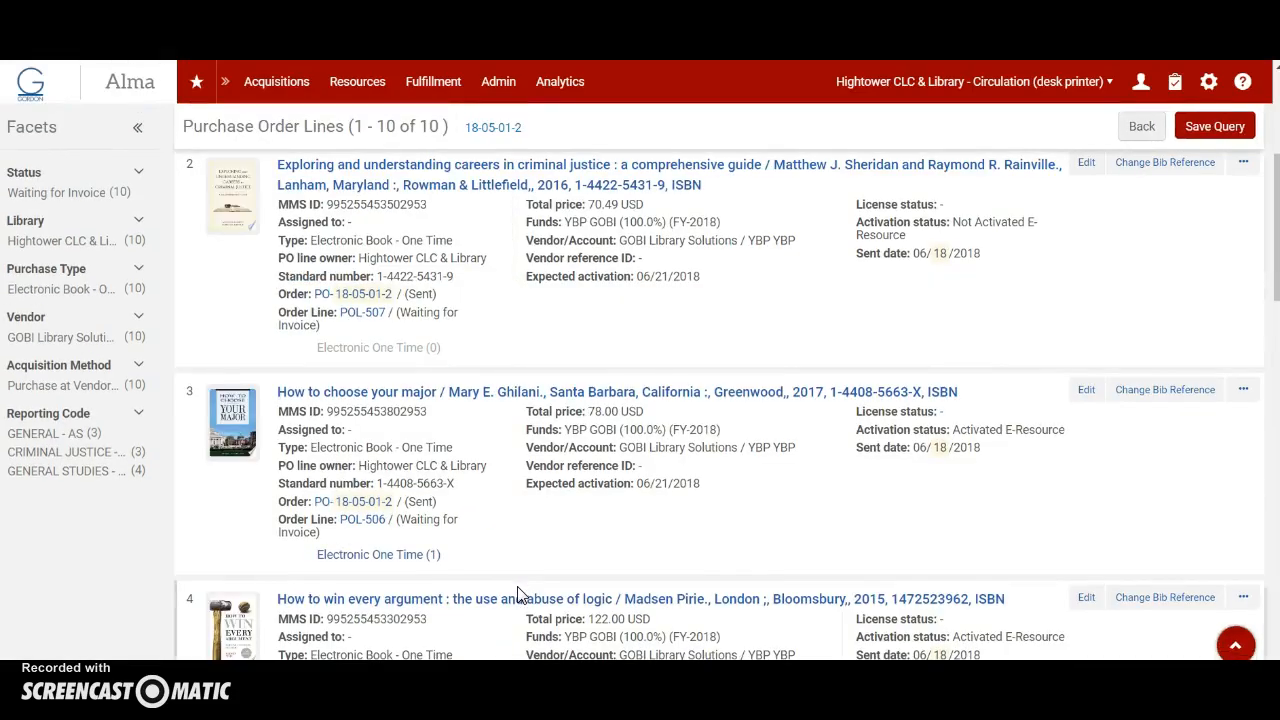
pyautogui.scroll(-1, 518, 593)
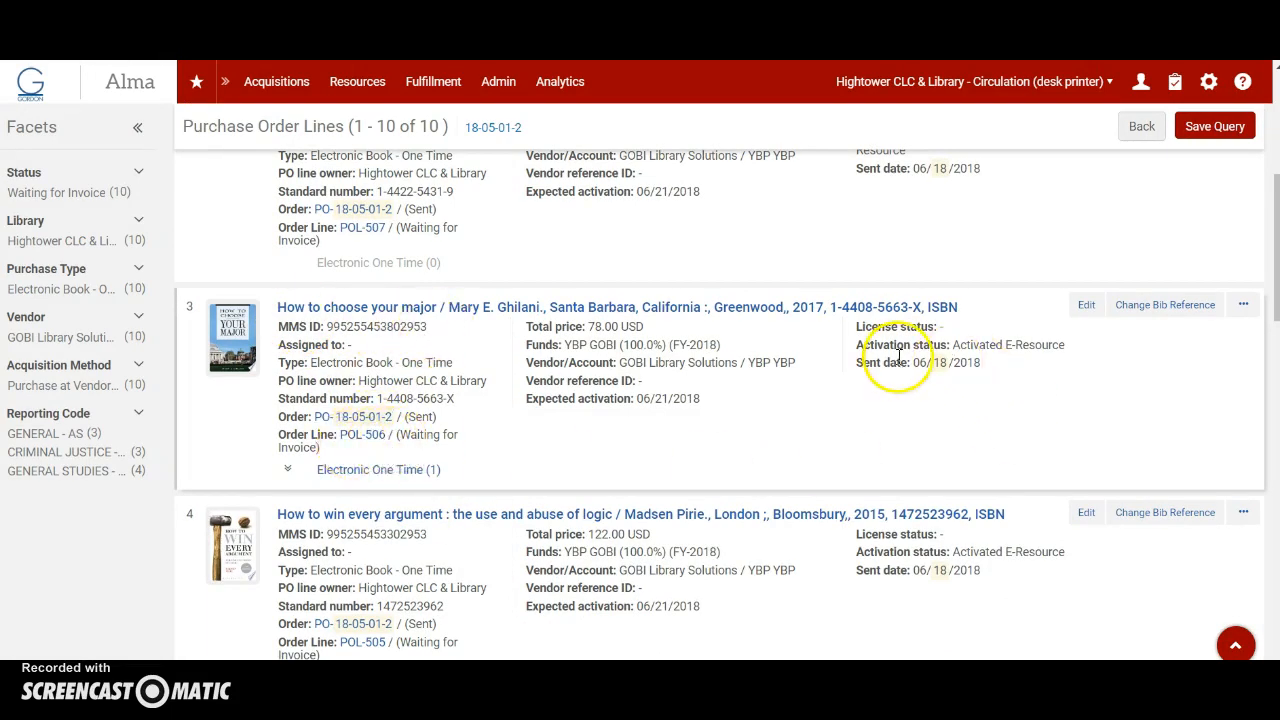
pyautogui.moveTo(955, 345); pyautogui.dragTo(1065, 346)
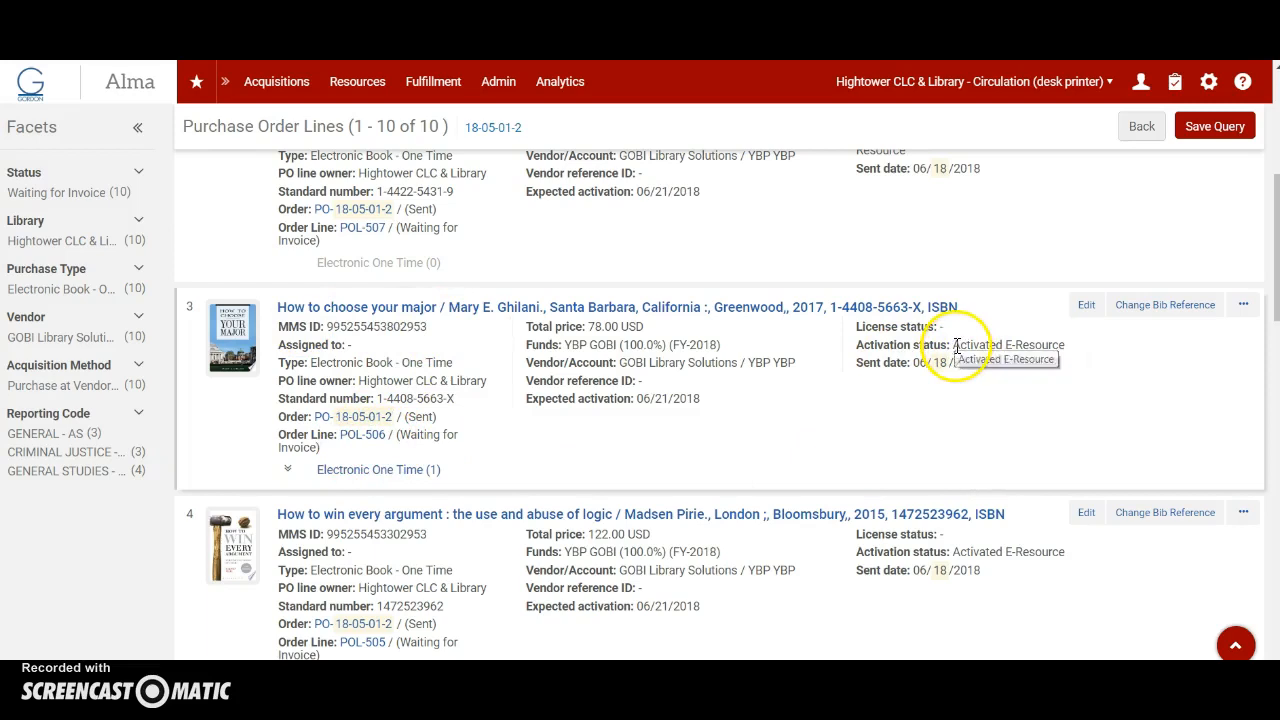
pyautogui.click(1005, 413)
pyautogui.click(400, 470)
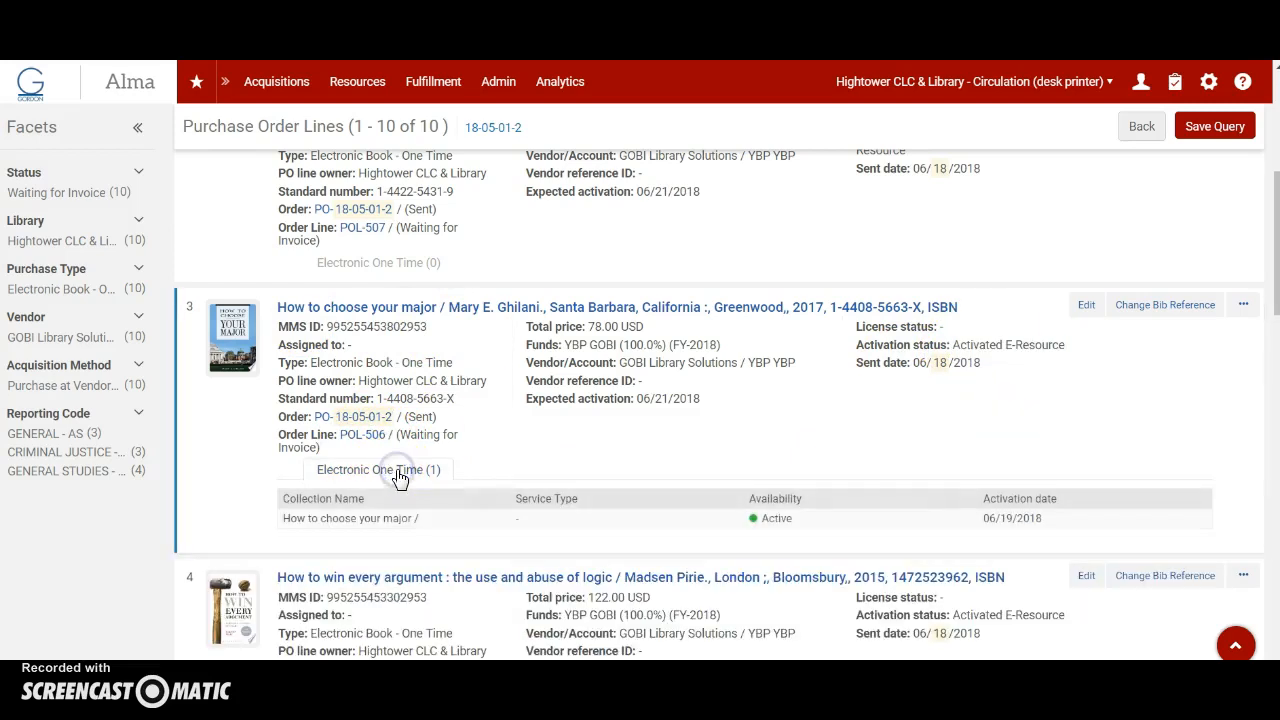